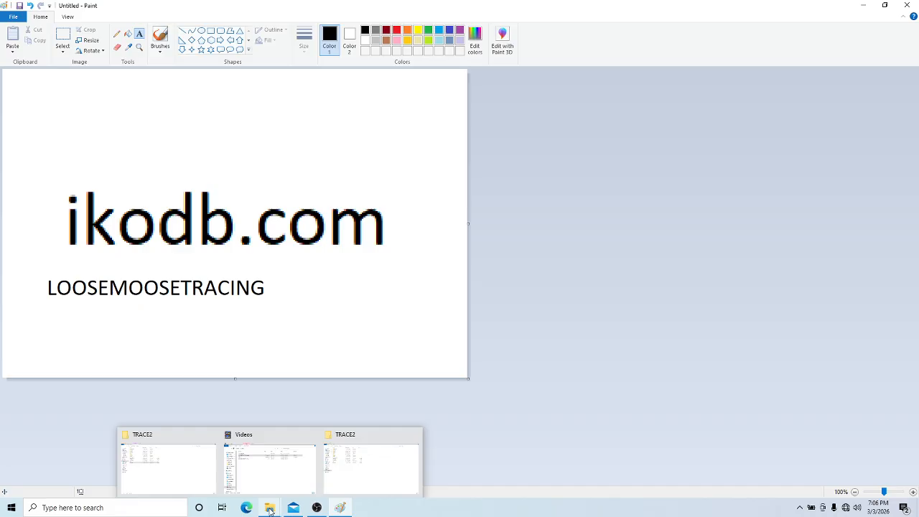
Launch TRACE from the TRACE2 folder and load the cb2 bitmap from the DEMOFILES MUSIC folder
left_click(352, 494)
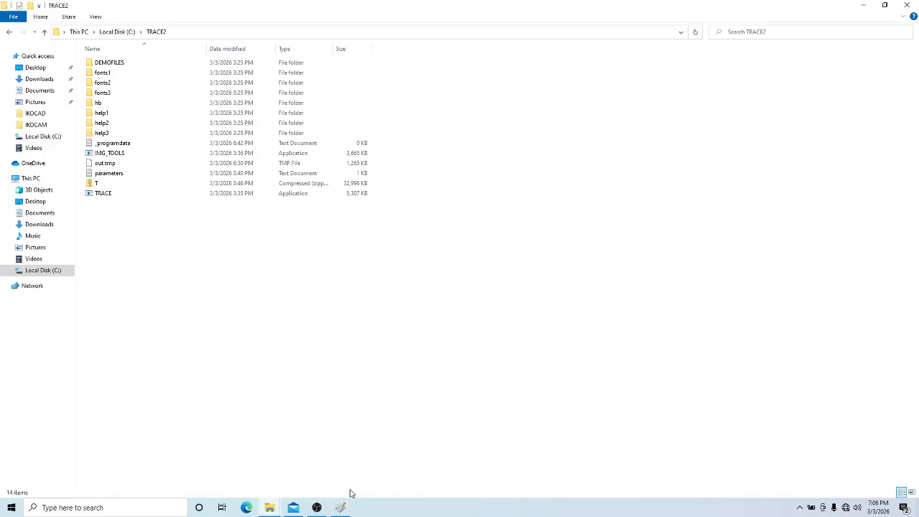
double_click(104, 194)
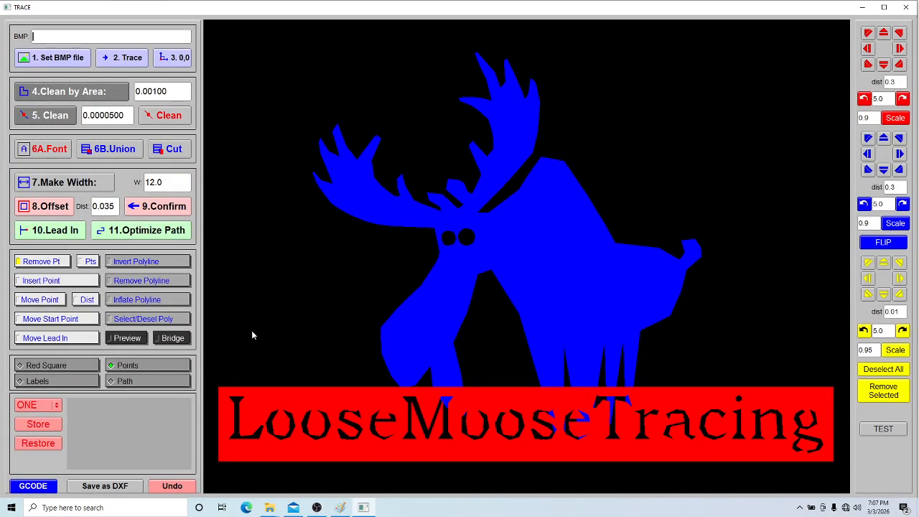
left_click(72, 63)
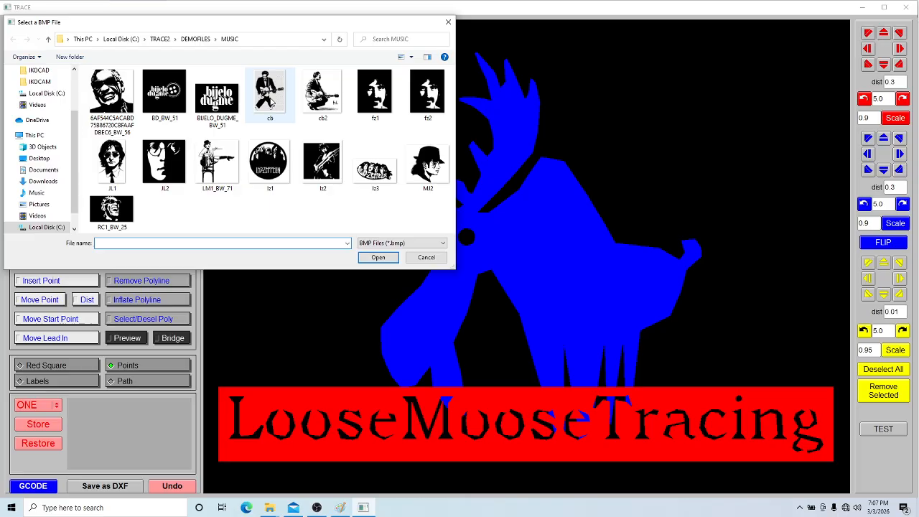
mouse_move(271, 103)
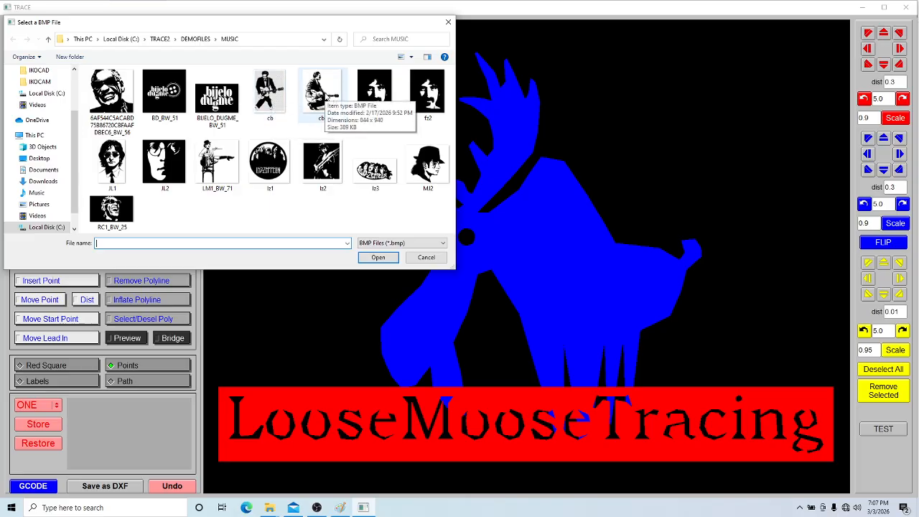
double_click(321, 91)
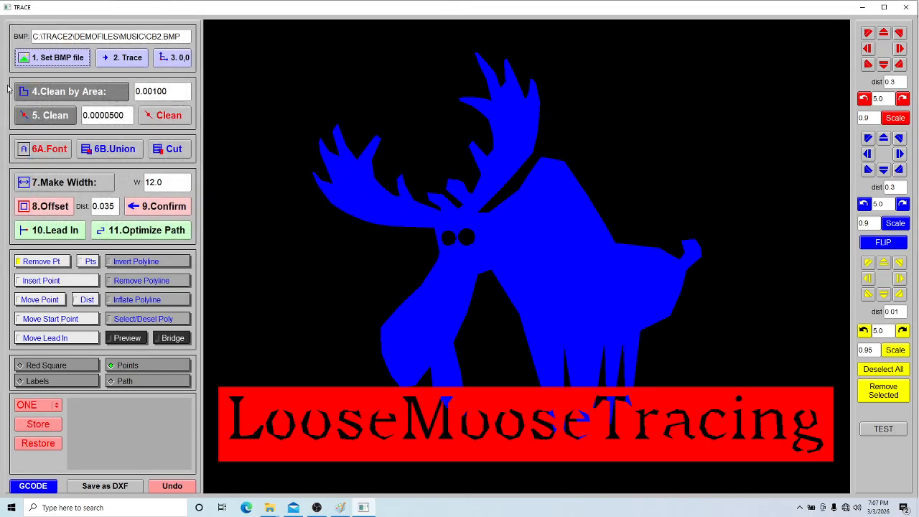
Trace the bitmap at the 0,0 origin and clean the outlines to an area of 0.00338 and a point tolerance of 0.0001099
left_click(118, 59)
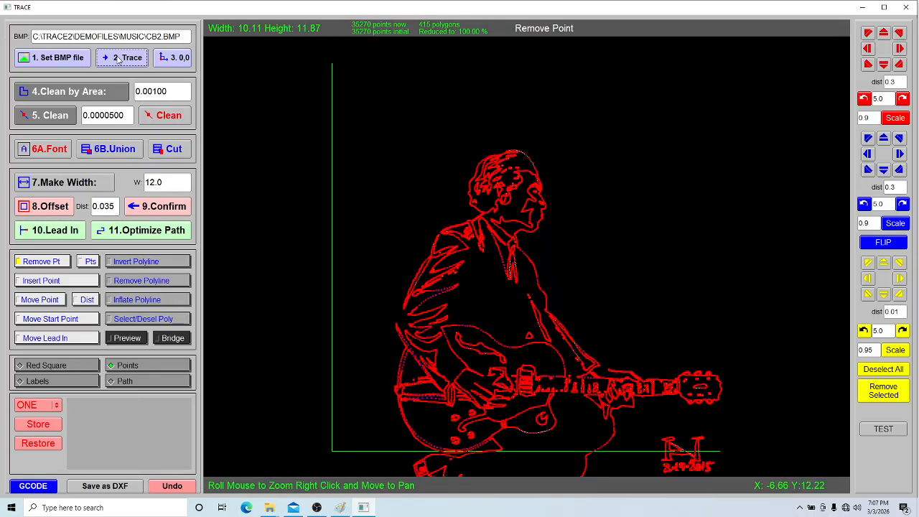
left_click(169, 63)
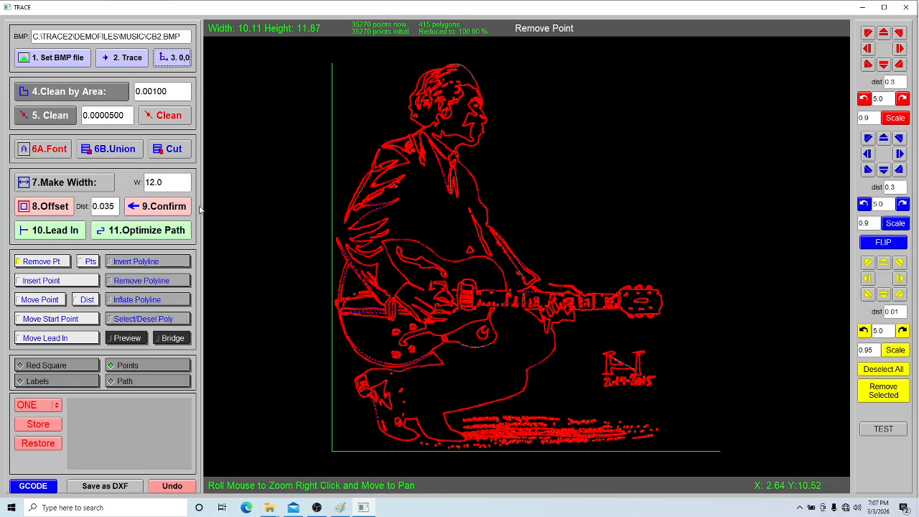
left_click(63, 98)
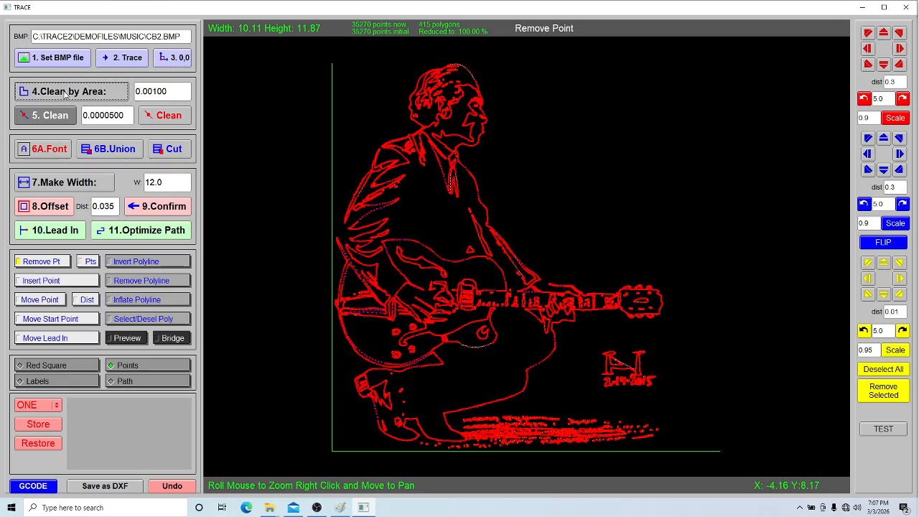
left_click(57, 108)
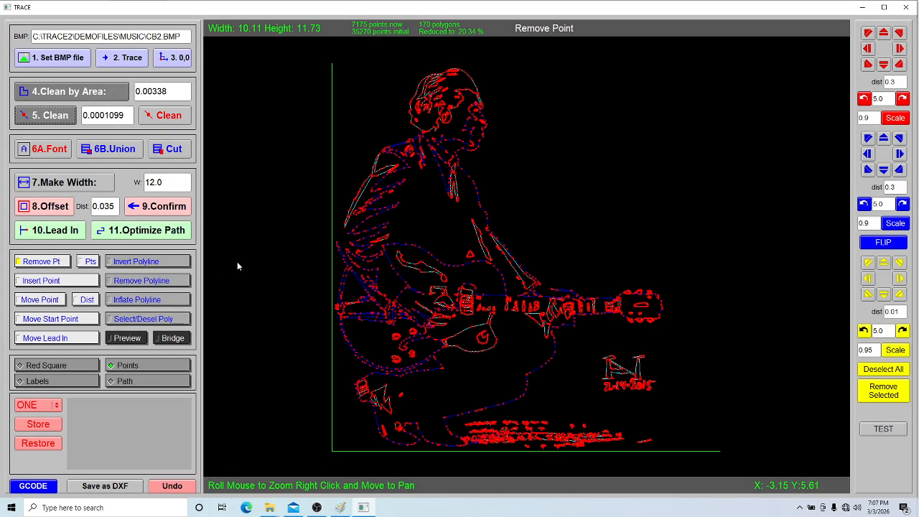
Preview the traced figure filled in and examine the head and shoulders for parts that are not connected
left_click(129, 339)
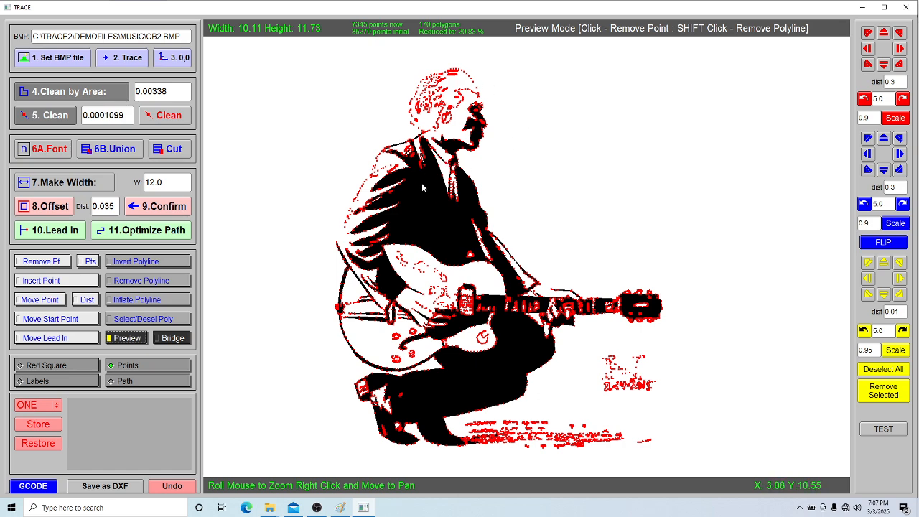
left_click_drag(431, 141, 479, 232)
scroll(478, 208, "up", 5)
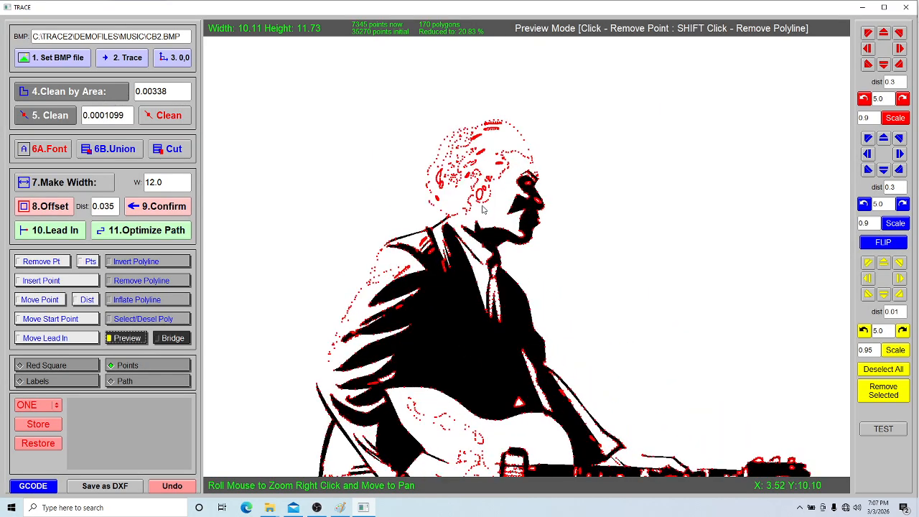
left_click_drag(471, 193, 489, 216)
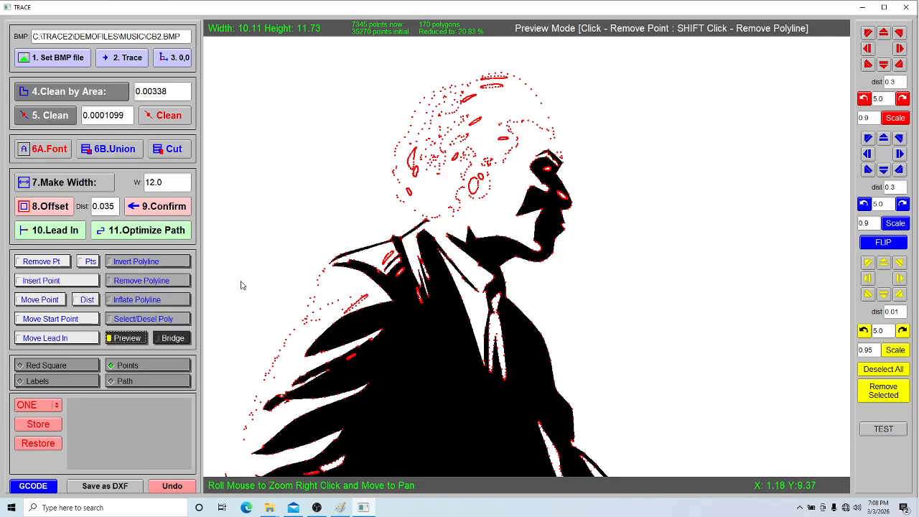
left_click(156, 262)
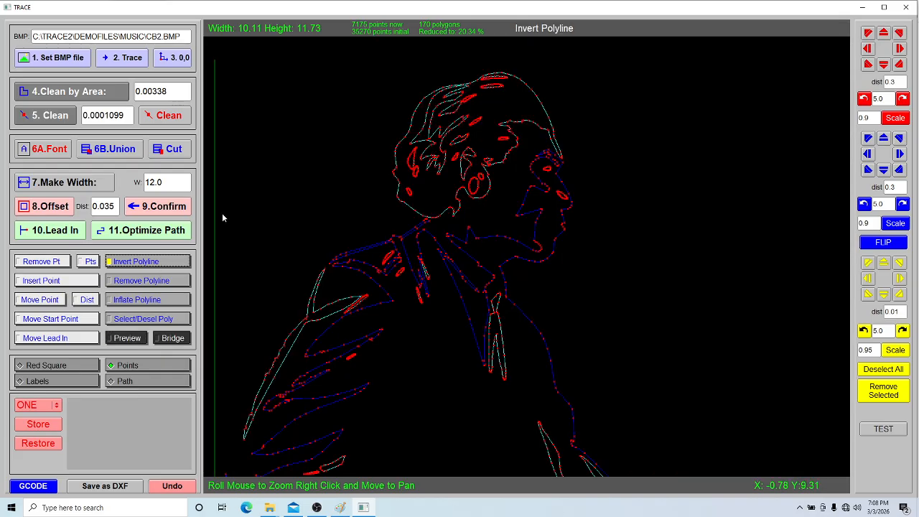
scroll(450, 224, "up", 1)
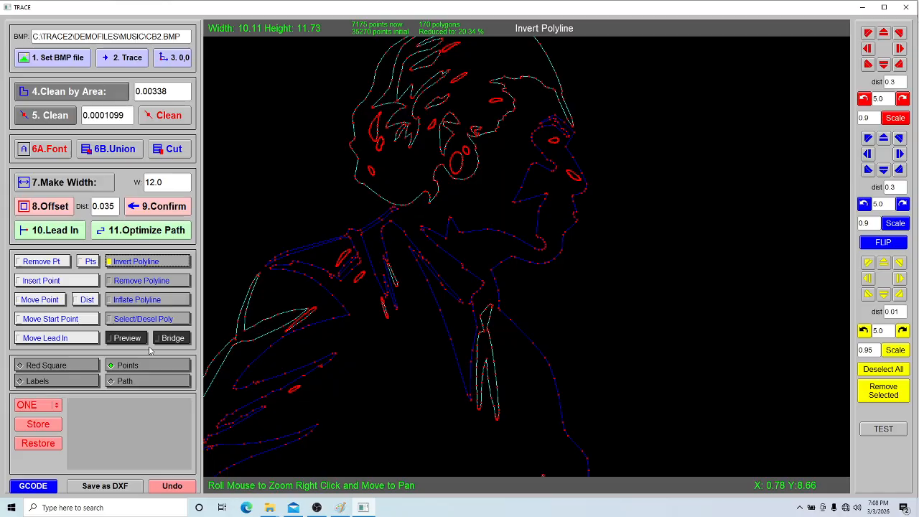
Draw a four-sided bridge from the back of the neck to the jacket collar and union it with the outlines
left_click(172, 339)
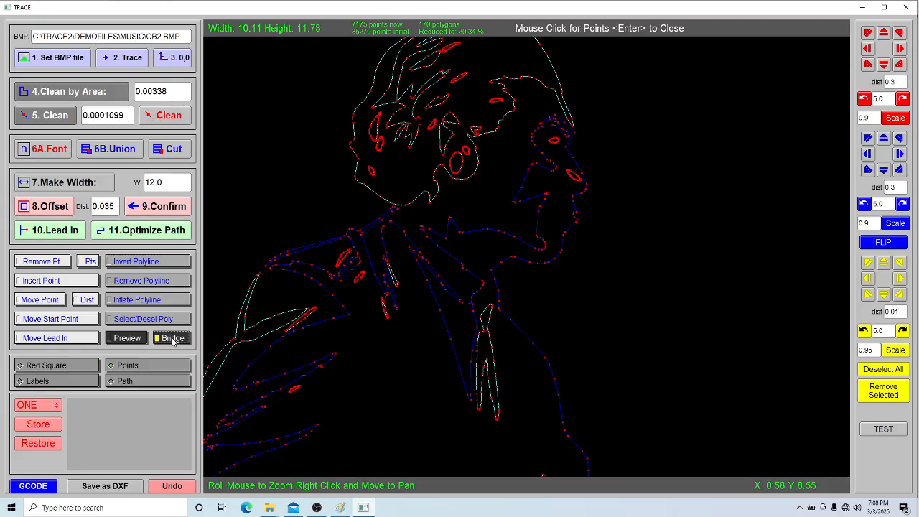
left_click_drag(451, 275, 471, 347)
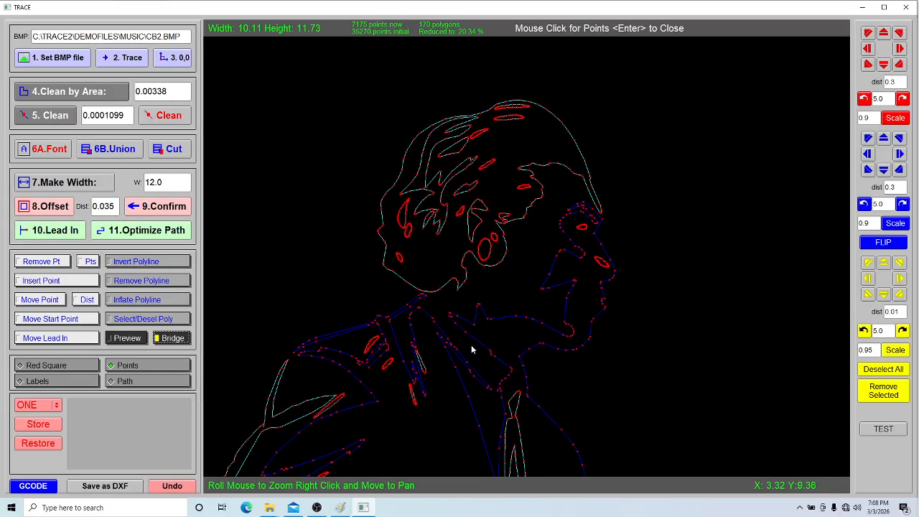
scroll(432, 313, "up", 4)
mouse_move(346, 276)
left_mouse_down()
mouse_move(502, 335)
mouse_move(628, 357)
left_mouse_up()
scroll(436, 280, "down", 5)
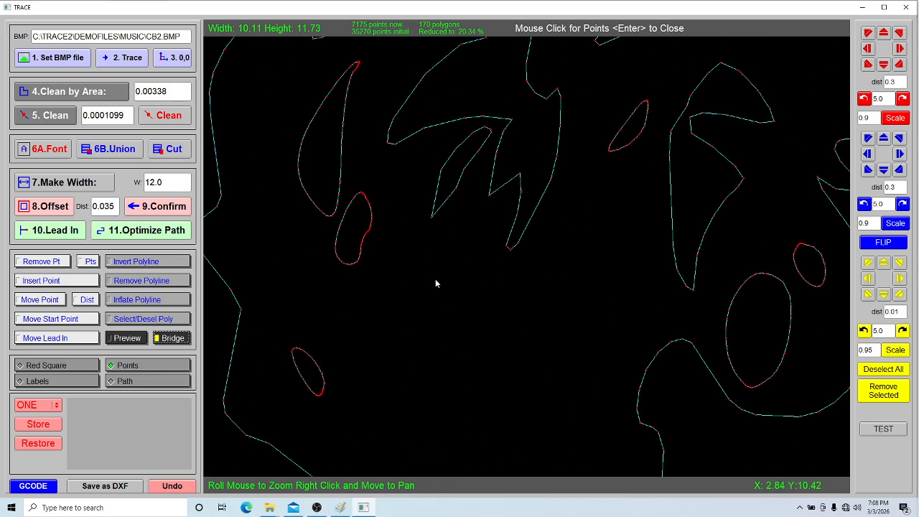
left_click_drag(473, 292, 450, 250)
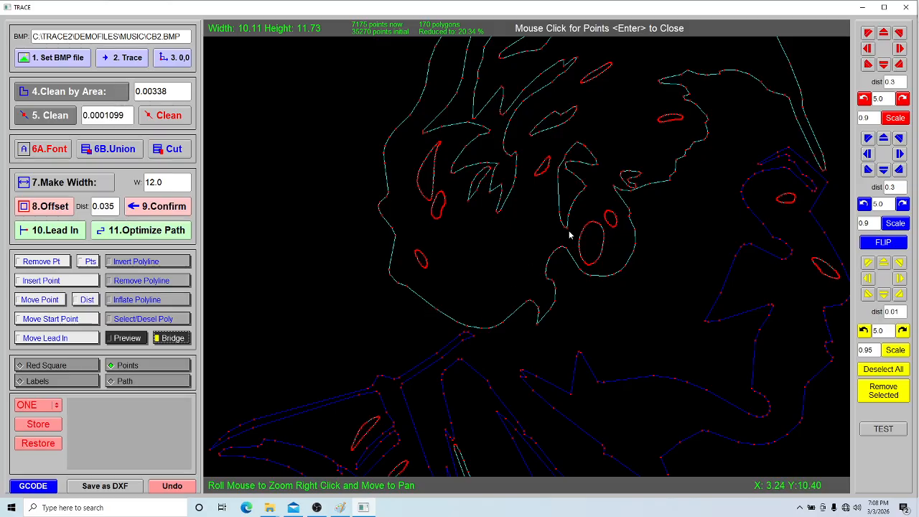
left_click(179, 339)
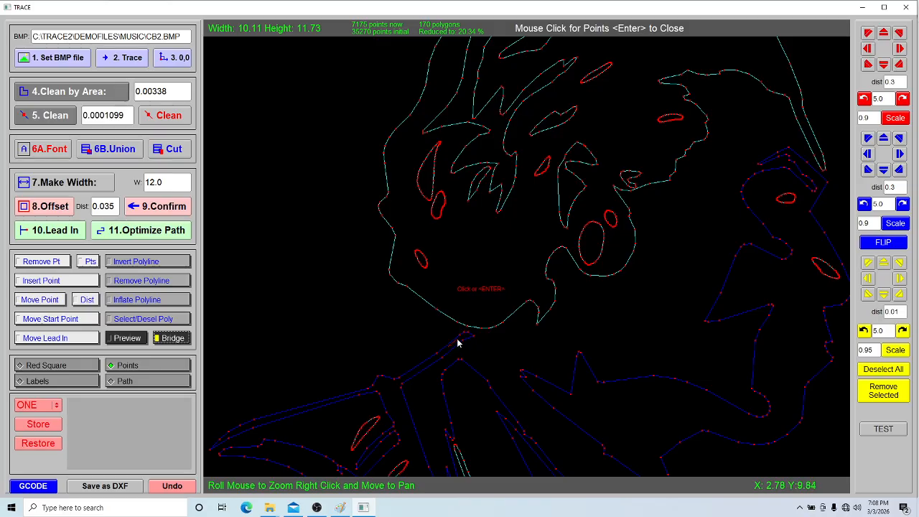
left_click(458, 337)
left_click(469, 308)
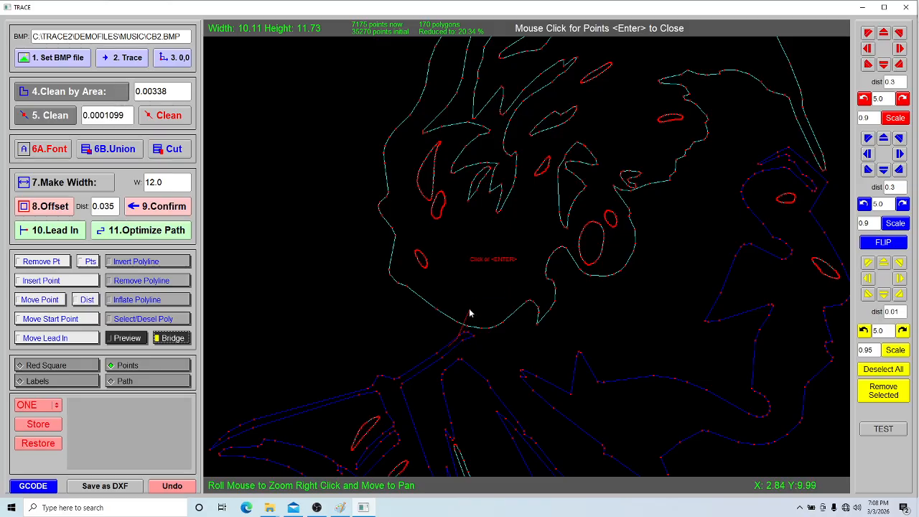
left_click(431, 297)
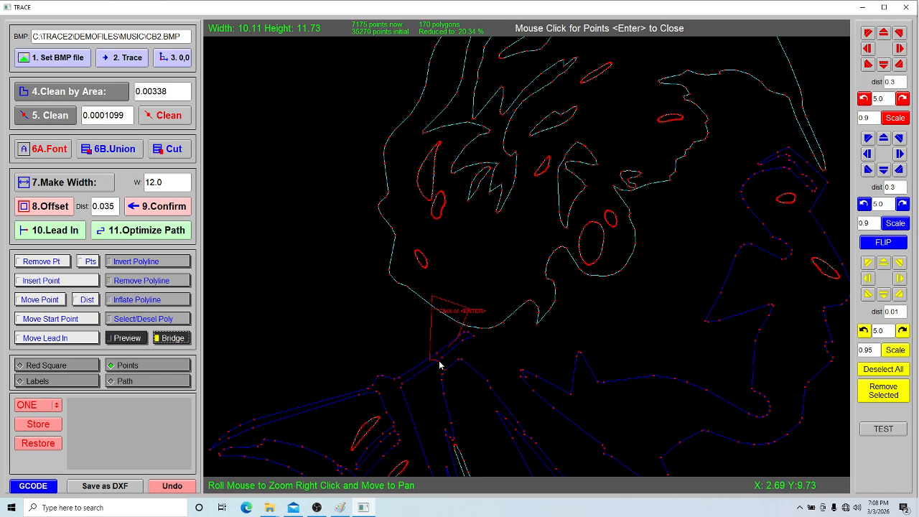
key("Return")
left_click(114, 152)
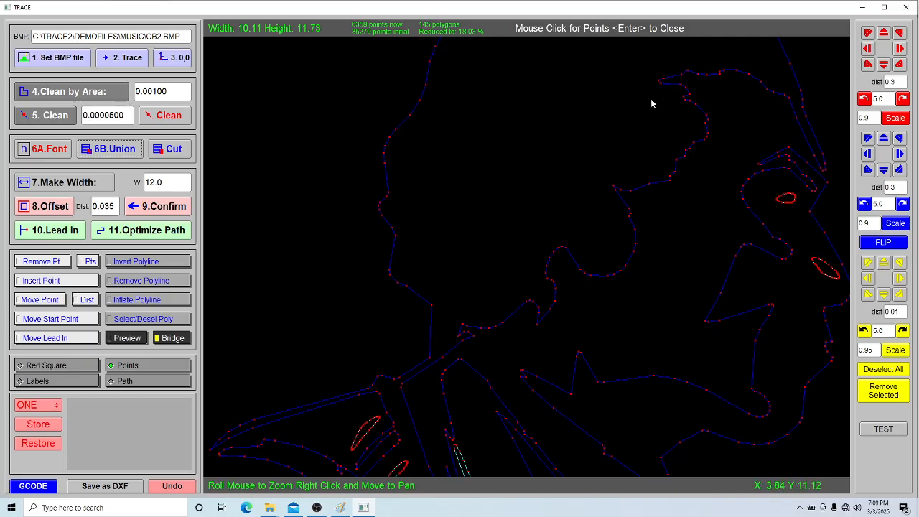
Preview the bridged head and examine the tie and upper sleeve for further places that need bridges
scroll(578, 235, "down", 6)
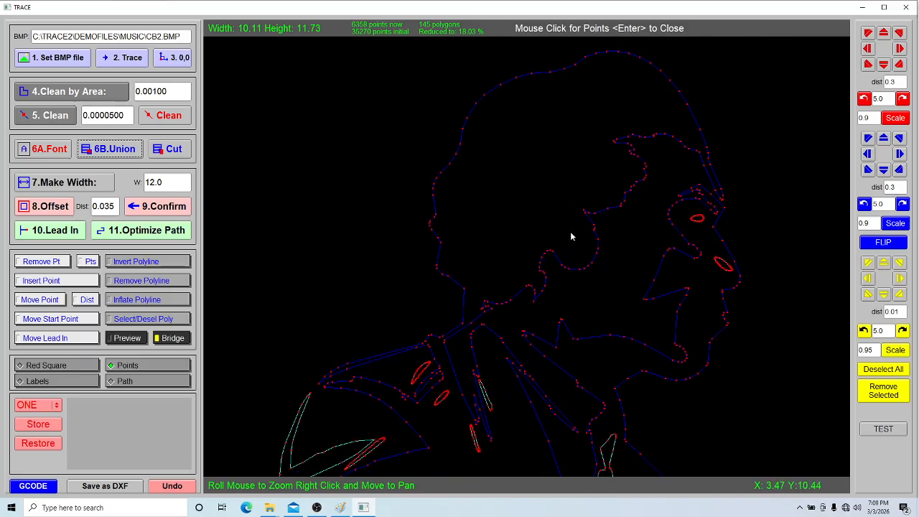
left_click_drag(559, 242, 532, 157)
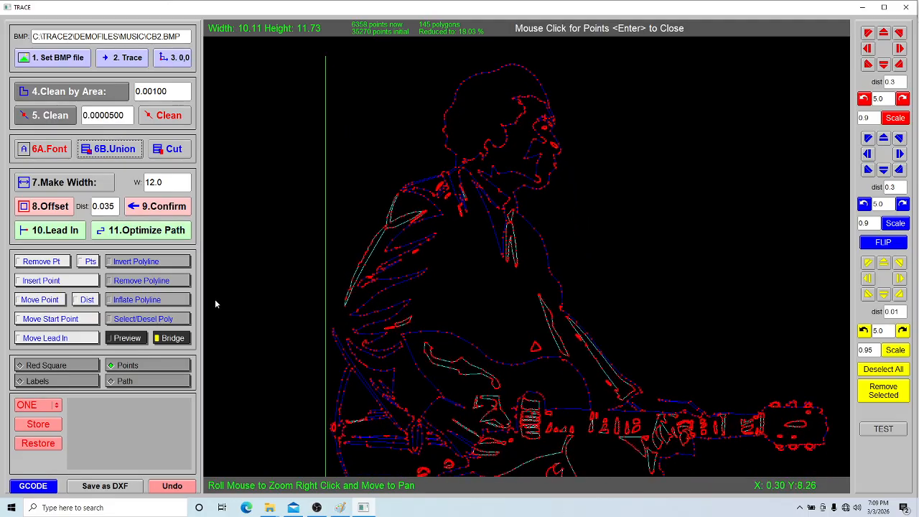
left_click(132, 336)
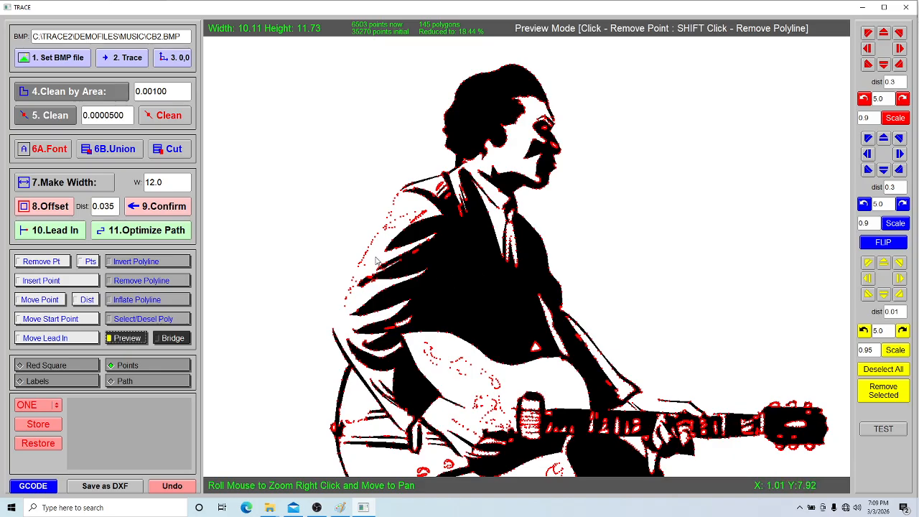
left_click(172, 338)
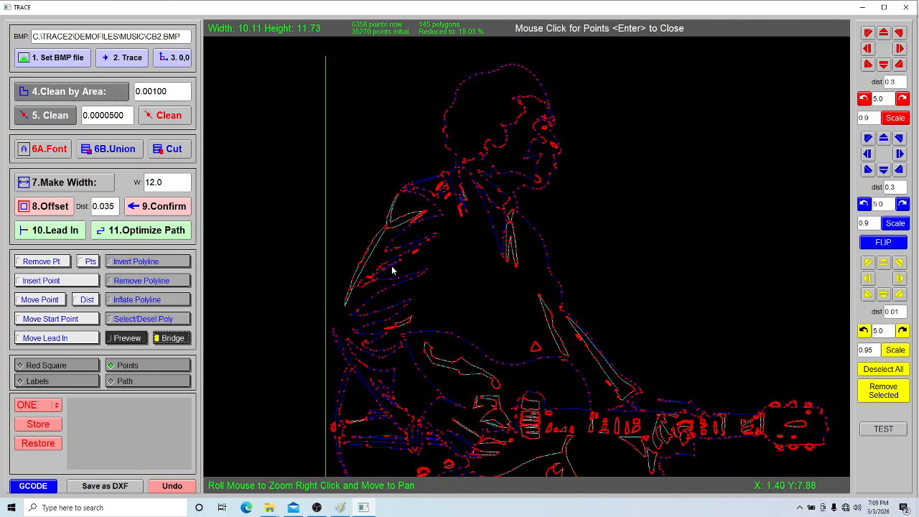
scroll(386, 275, "up", 3)
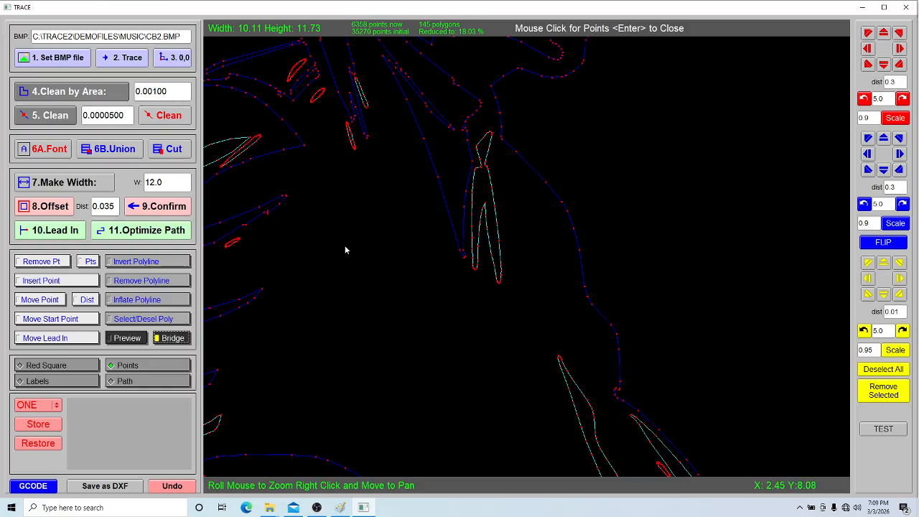
left_click_drag(317, 237, 539, 311)
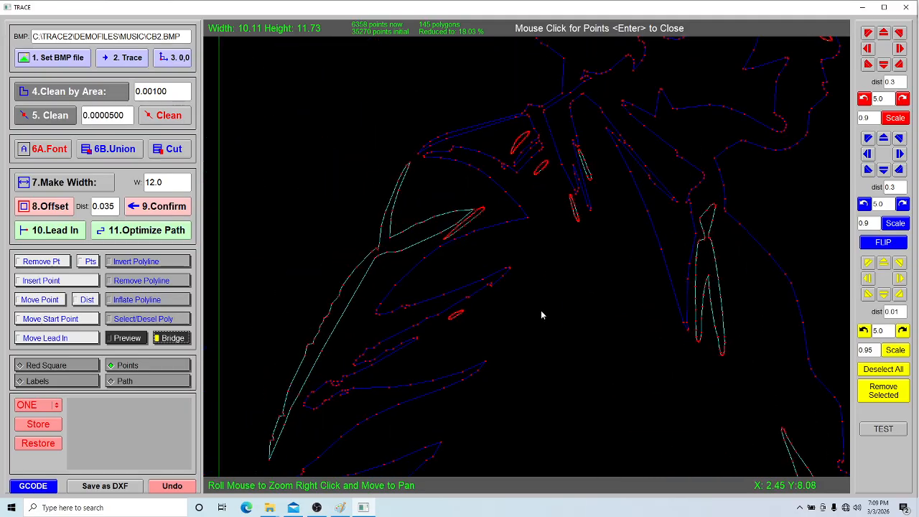
Try to union a small four-sided bridge between the shirt sliver and the tie, and undo that union
left_click(686, 252)
left_click(700, 256)
left_click(698, 276)
left_click(679, 282)
key("Return")
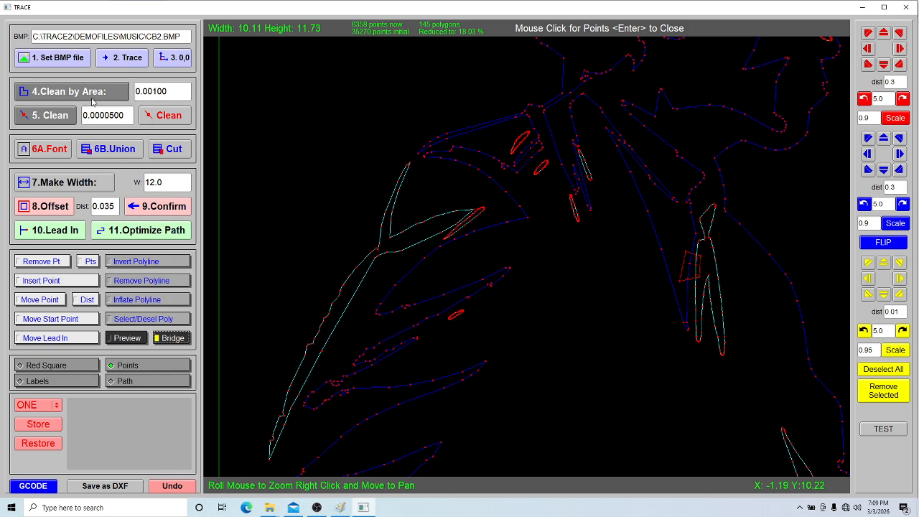
left_click(128, 146)
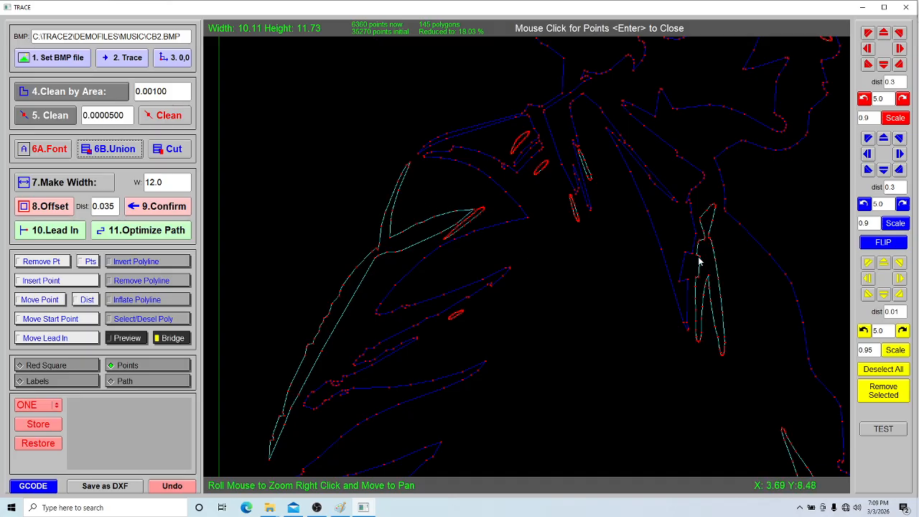
left_click(181, 486)
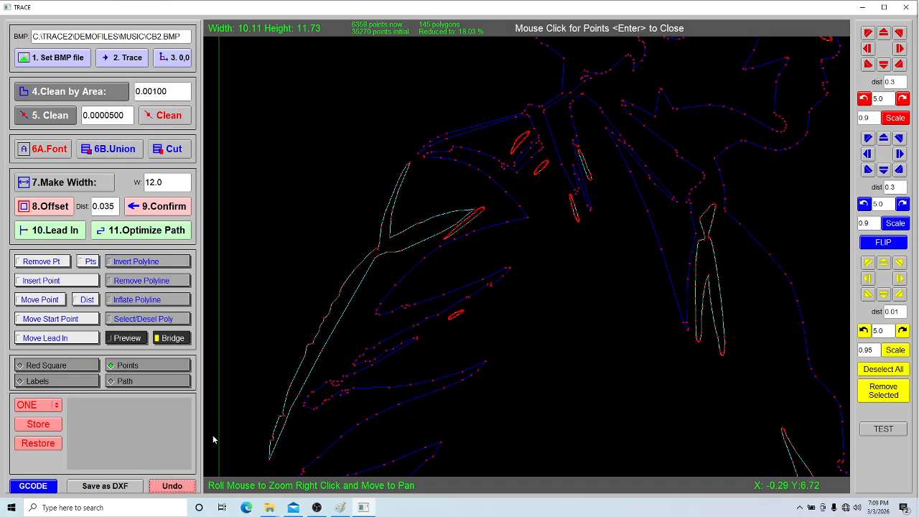
Draw a small four-sided bridge across the strip between the shirt sliver and the tie, and cut it out of the outlines
left_click(684, 252)
left_click(681, 271)
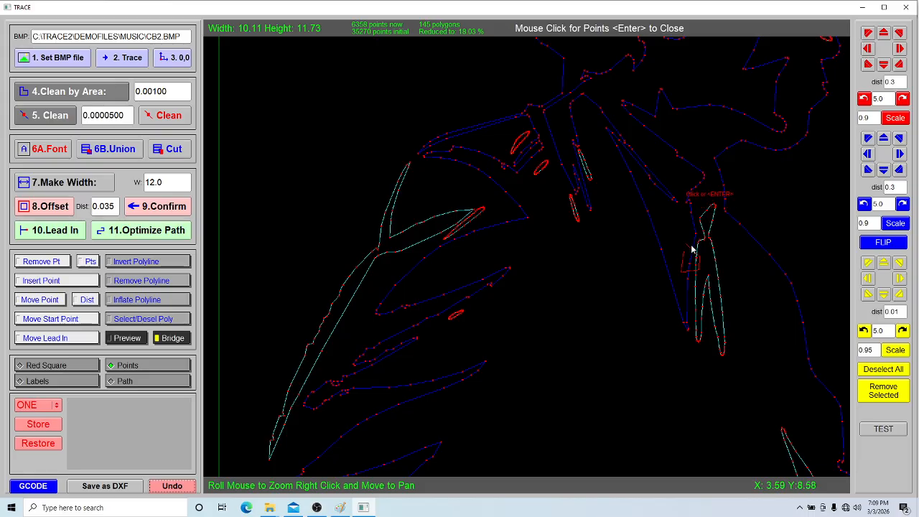
key("Return")
left_click(178, 145)
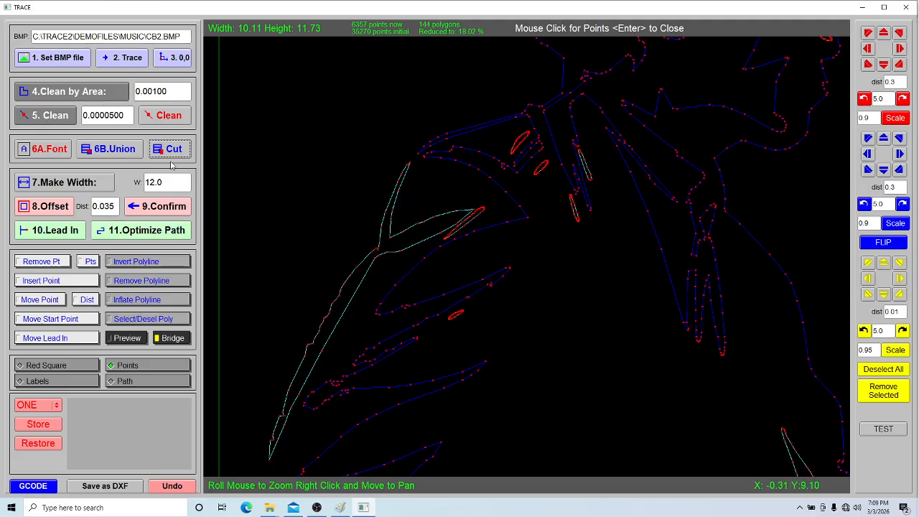
Draw a four-sided bridge from the upper sleeve's outer strip to the neighbouring jacket fold and union it with the outlines
left_click(359, 286)
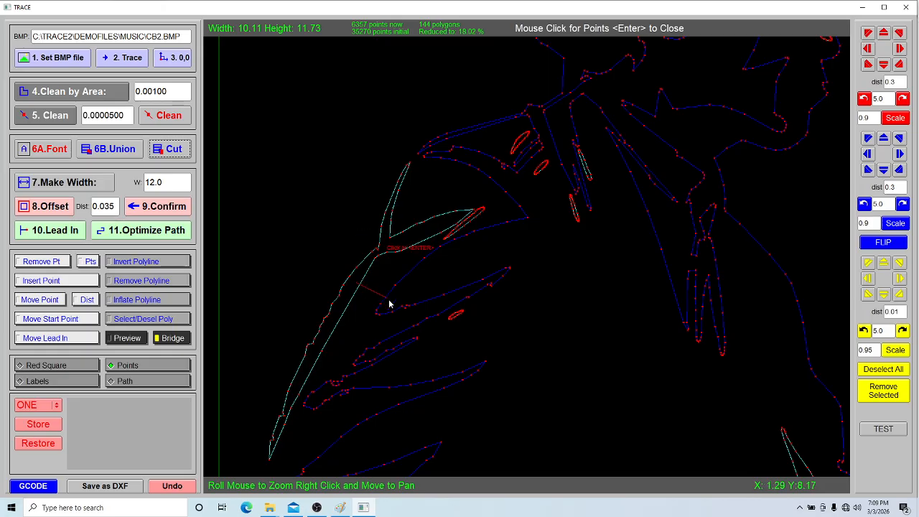
left_click(406, 292)
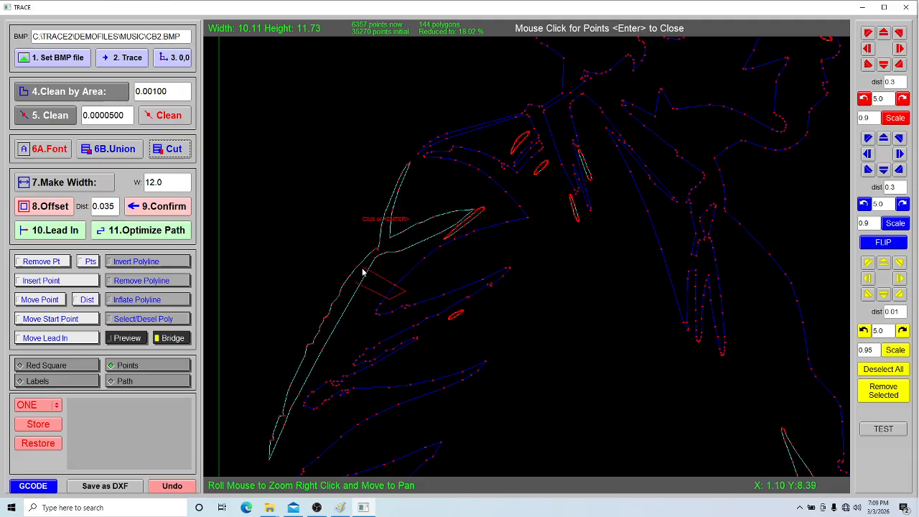
left_click(366, 268)
key("Return")
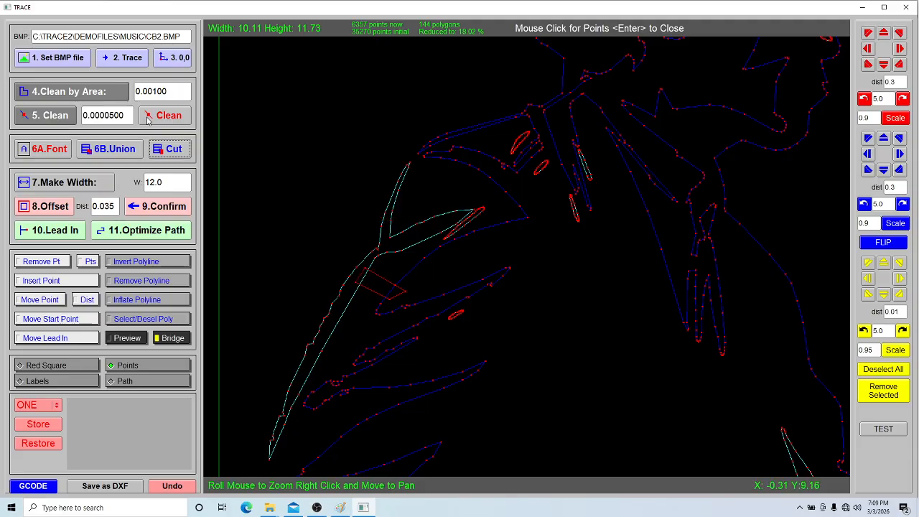
left_click(111, 153)
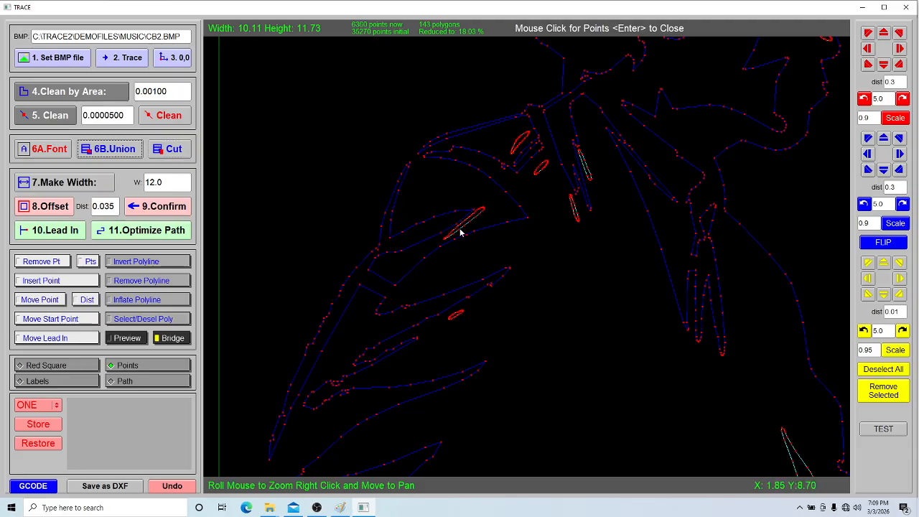
Preview the whole bridged figure as filled black shapes and examine it for leftover small details
scroll(485, 260, "down", 2)
left_click_drag(533, 275, 476, 207)
scroll(483, 227, "down", 2)
scroll(489, 252, "down", 4)
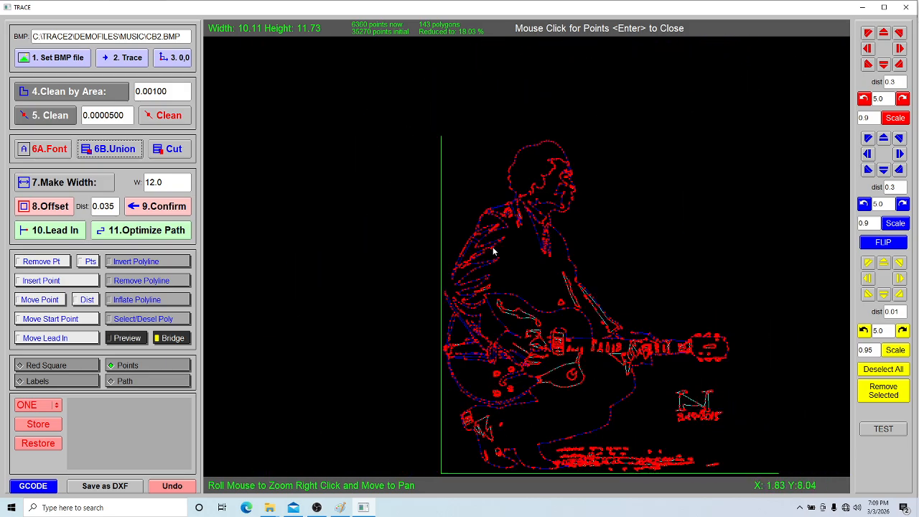
scroll(494, 257, "down", 1)
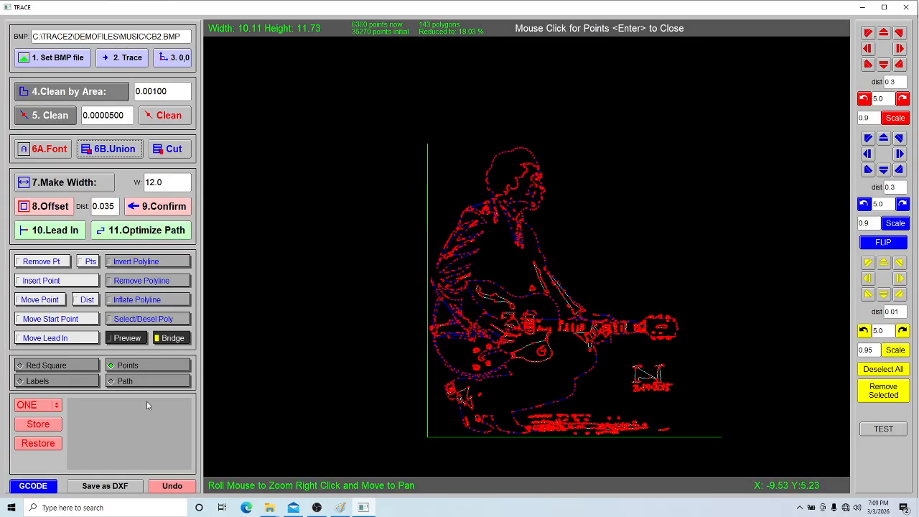
left_click(139, 340)
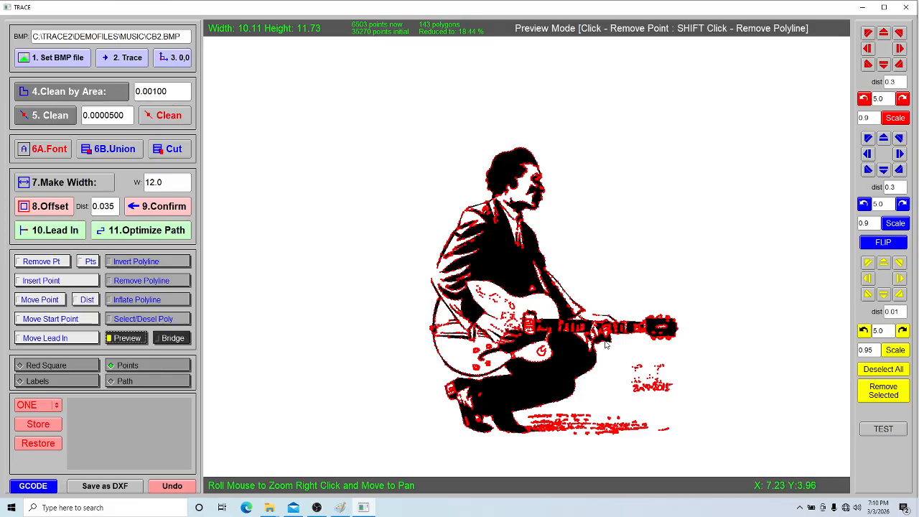
scroll(605, 346, "up", 3)
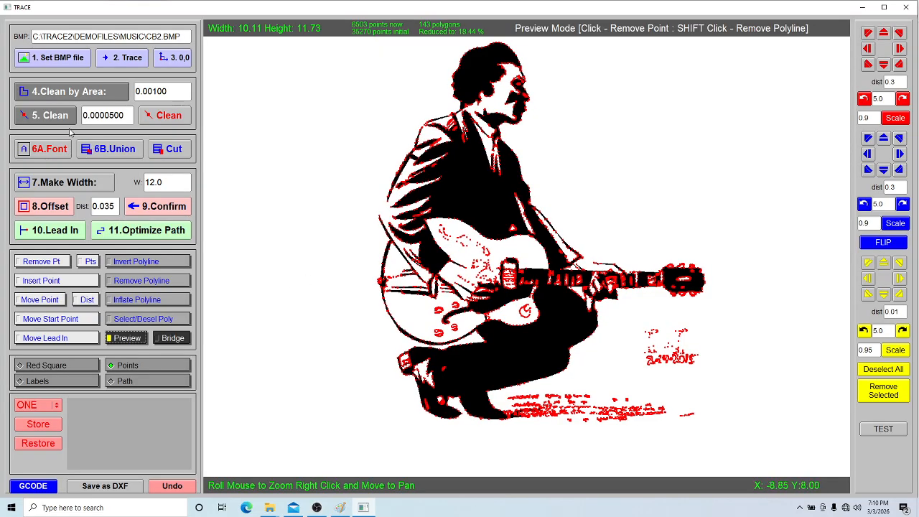
Clean small polygons by area repeatedly until the area value reaches 0.01709, and check the preview without point markers
left_click(97, 97)
left_click(96, 97)
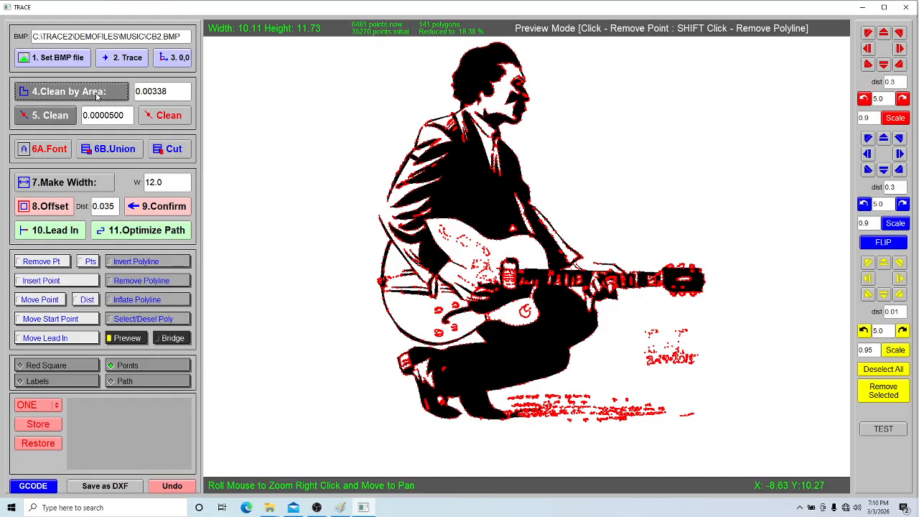
left_click(97, 97)
left_click(97, 97)
left_click(97, 97)
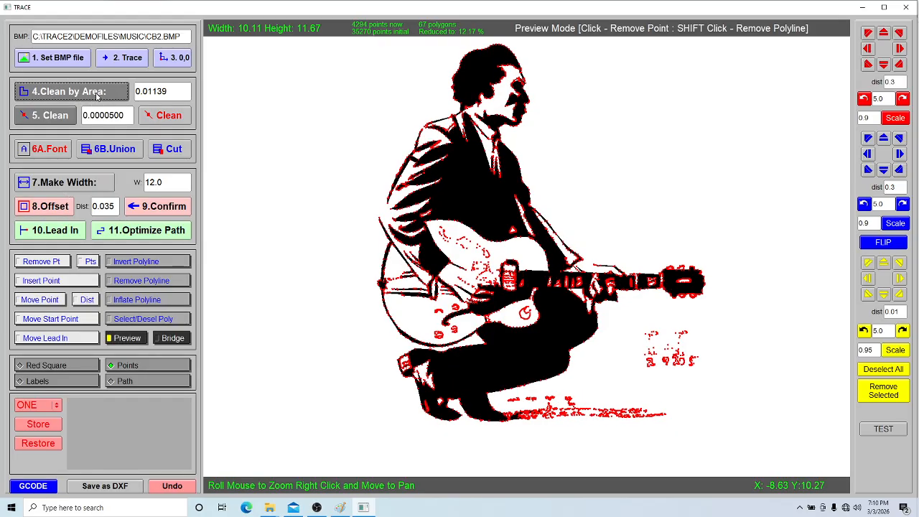
left_click(97, 97)
left_click(140, 365)
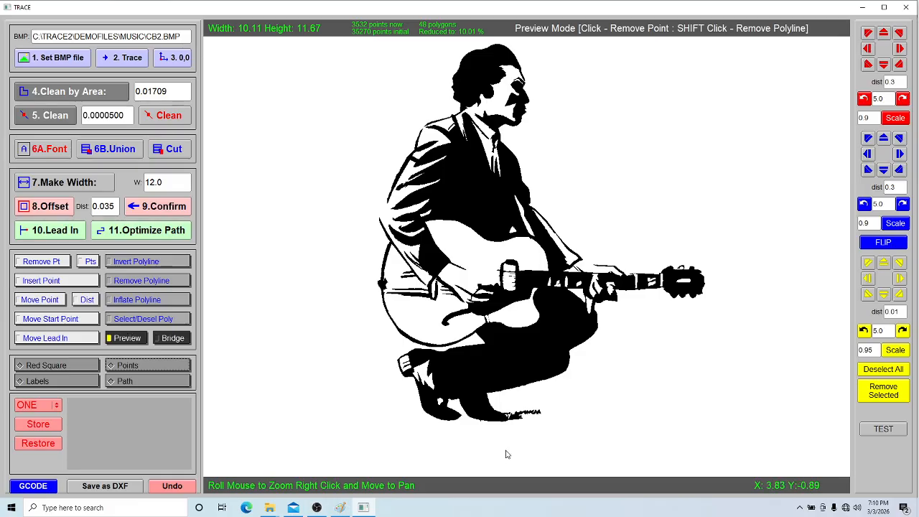
left_click(180, 368)
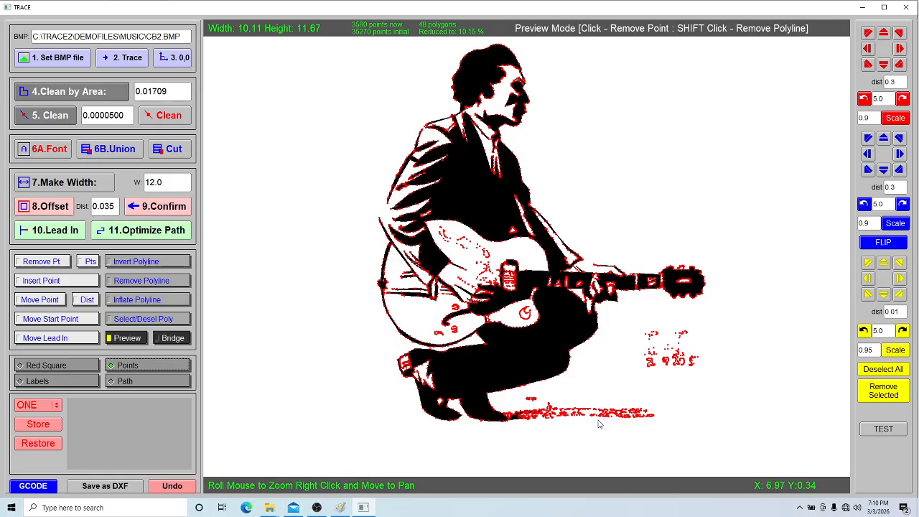
Hide the point markers and remove the loose ground-texture polylines beside the front shoe
left_click(41, 262)
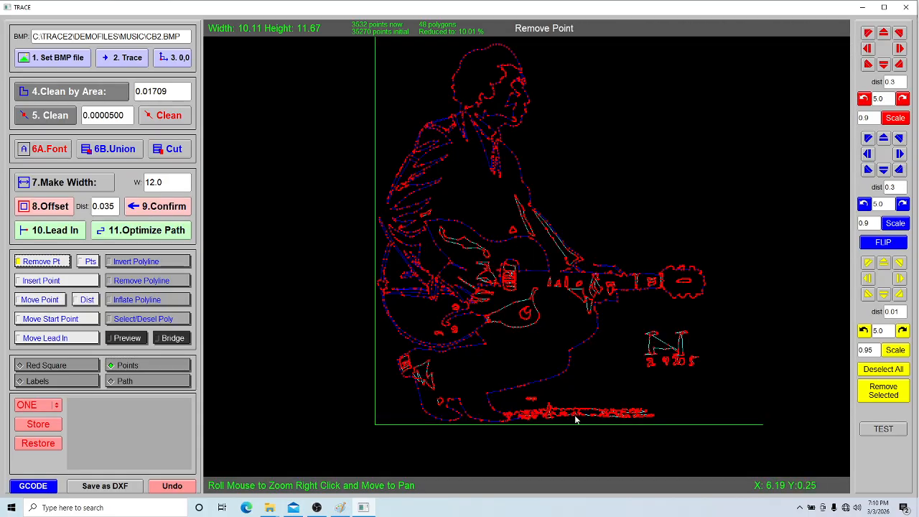
scroll(583, 426, "up", 3)
mouse_move(586, 430)
left_mouse_down()
mouse_move(554, 294)
mouse_move(543, 293)
left_mouse_up()
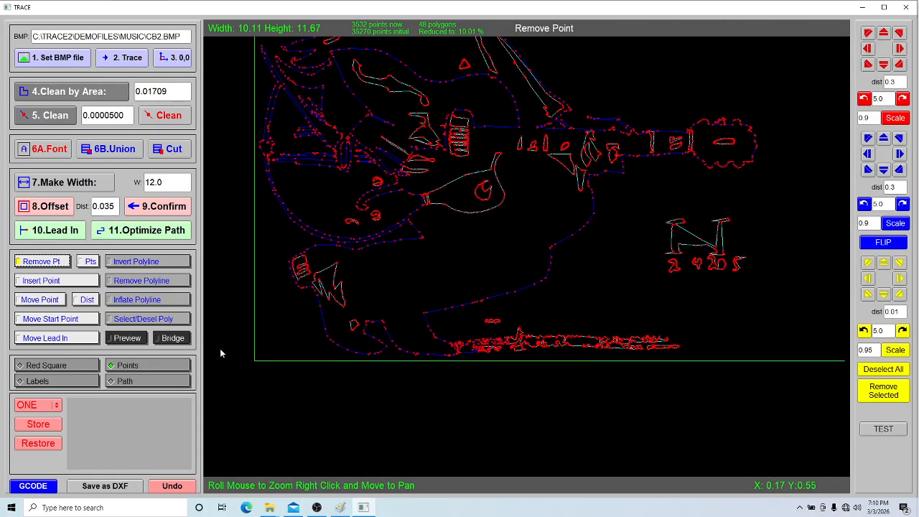
left_click(185, 366)
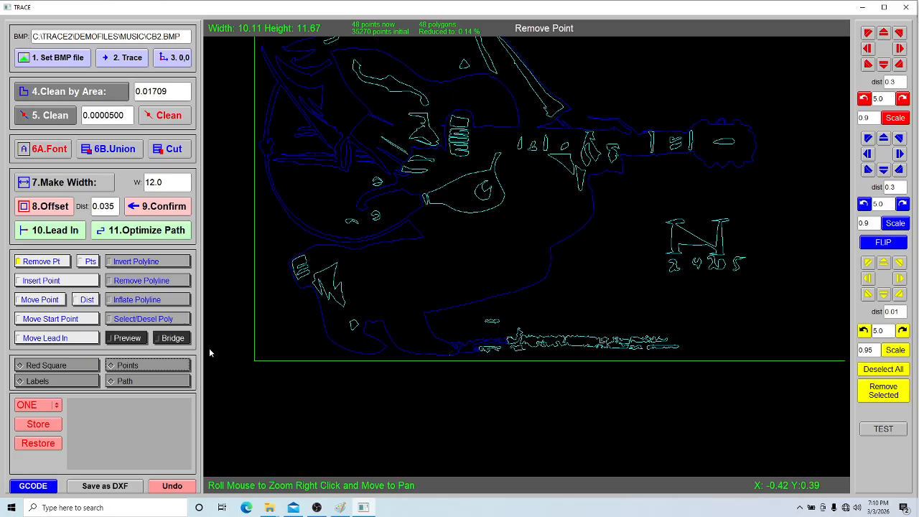
left_click(162, 282)
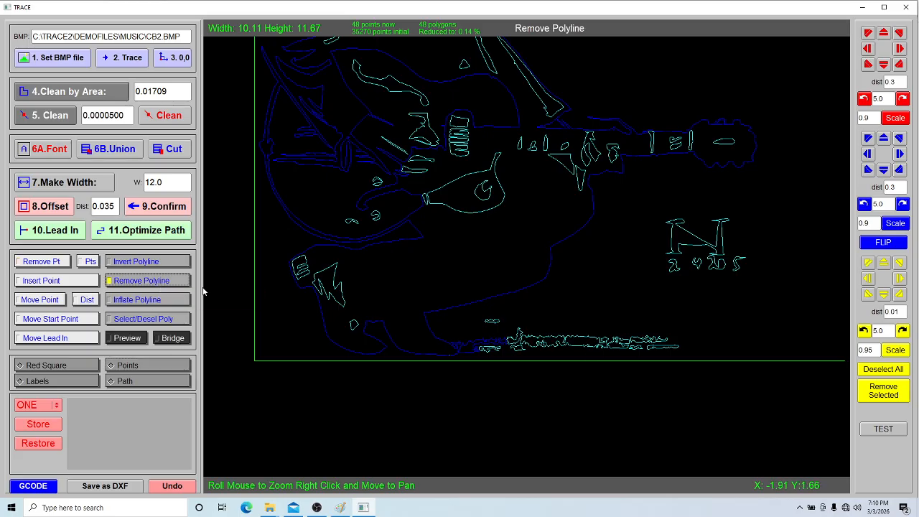
left_click(588, 351)
left_click(520, 351)
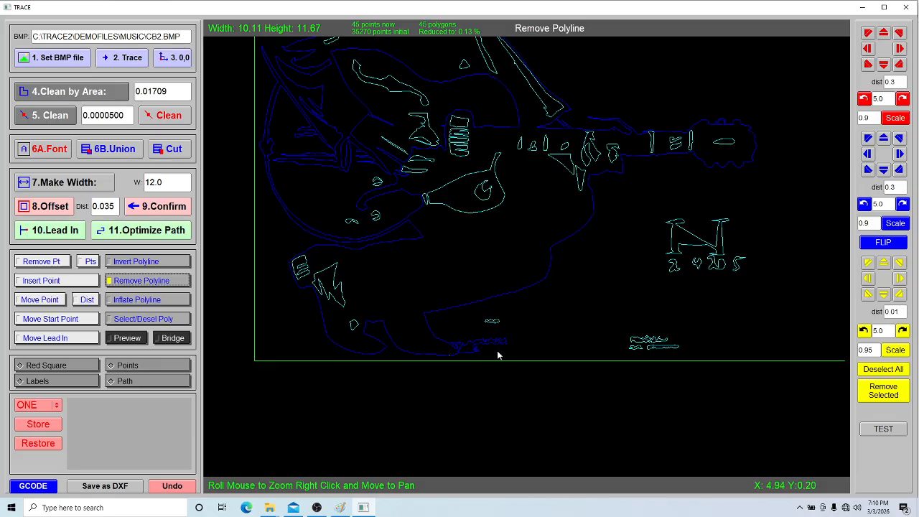
left_click(500, 326)
left_click(636, 347)
left_click(653, 351)
Remove the remaining polylines of the signature and date beside the guitarist
left_click(717, 263)
left_click(717, 256)
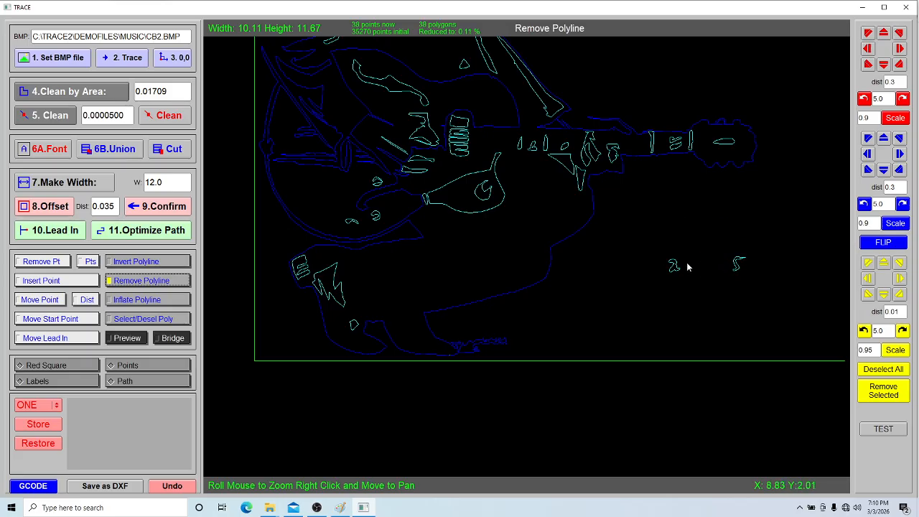
left_click(676, 267)
left_click(737, 267)
Show the point markers and remove points three at a time to strip the ragged ground fringe from the front shoe's toe
scroll(466, 348, "up", 3)
left_click_drag(463, 347, 525, 294)
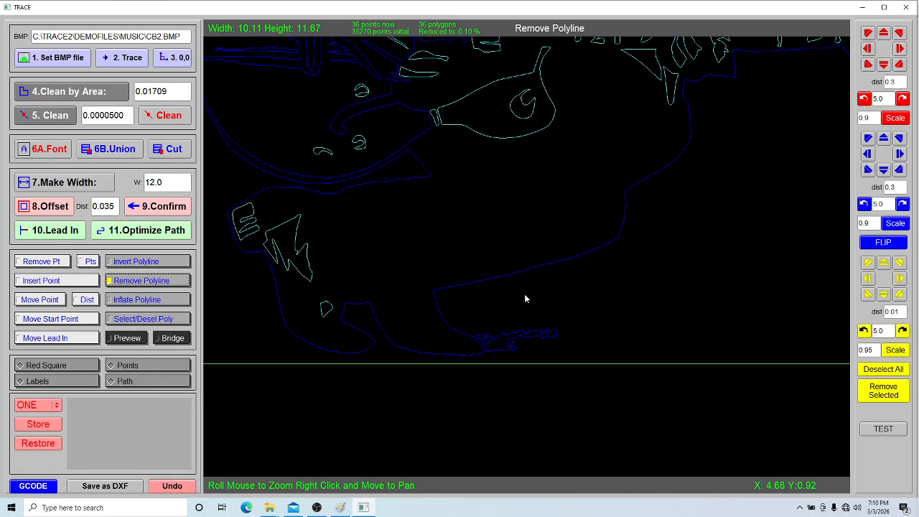
left_click(165, 369)
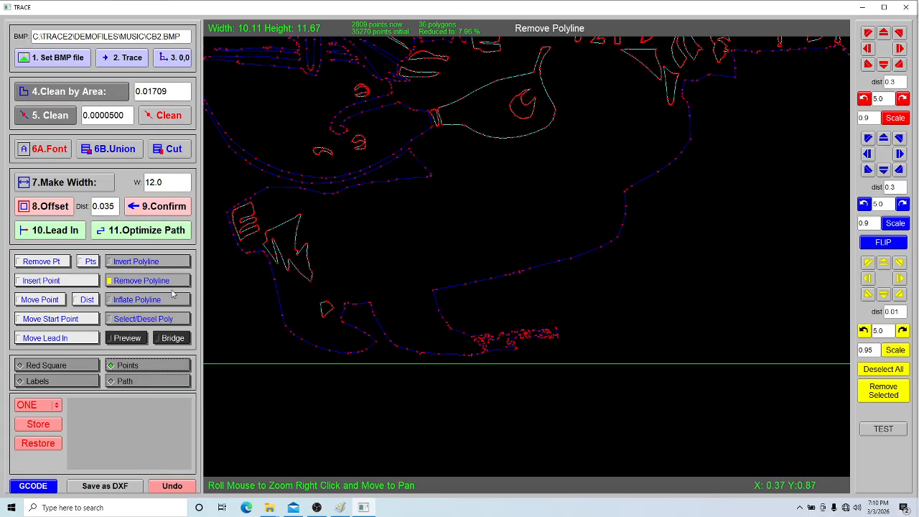
left_click(50, 267)
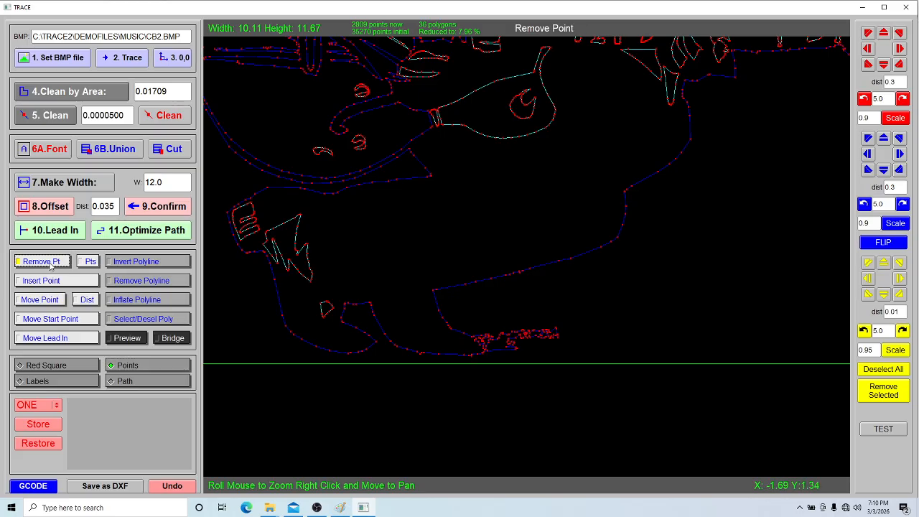
left_click(90, 262)
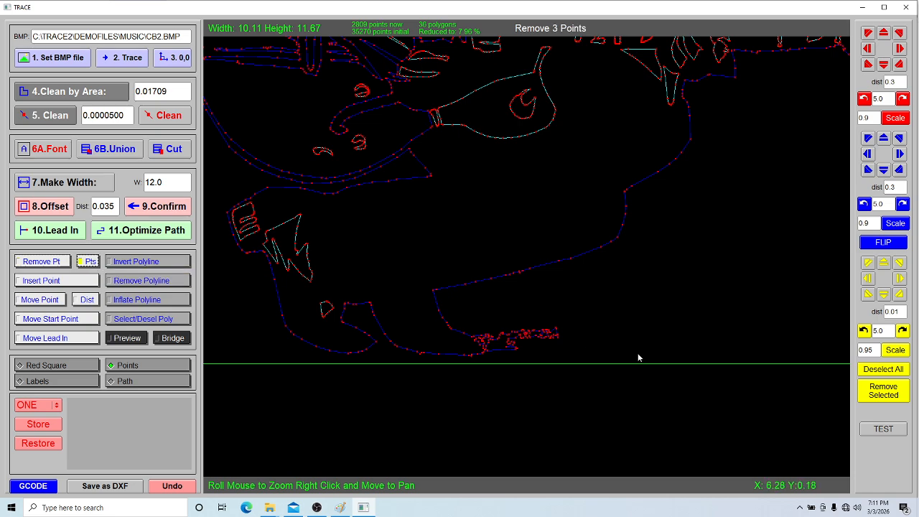
left_click(539, 337)
left_click(538, 334)
left_click(532, 335)
left_click(544, 338)
left_click(549, 337)
left_click(550, 336)
left_click(552, 335)
left_click(533, 334)
left_click(532, 333)
left_click(528, 334)
left_click(526, 332)
left_click(518, 333)
left_click(510, 336)
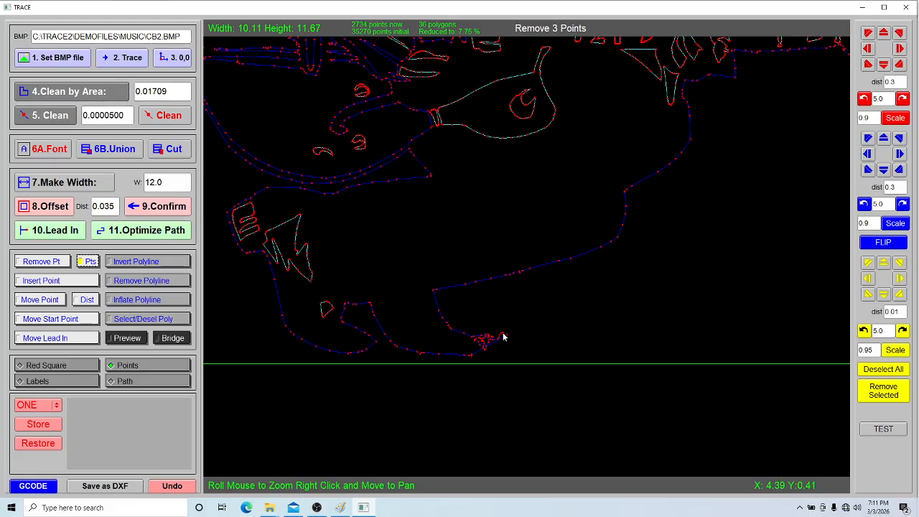
left_click(502, 339)
left_click(497, 342)
left_click(489, 336)
left_click(483, 339)
left_click(481, 339)
left_click(480, 341)
left_click(480, 340)
left_click(480, 341)
left_click(480, 342)
left_click(483, 342)
scroll(491, 345, "up", 5)
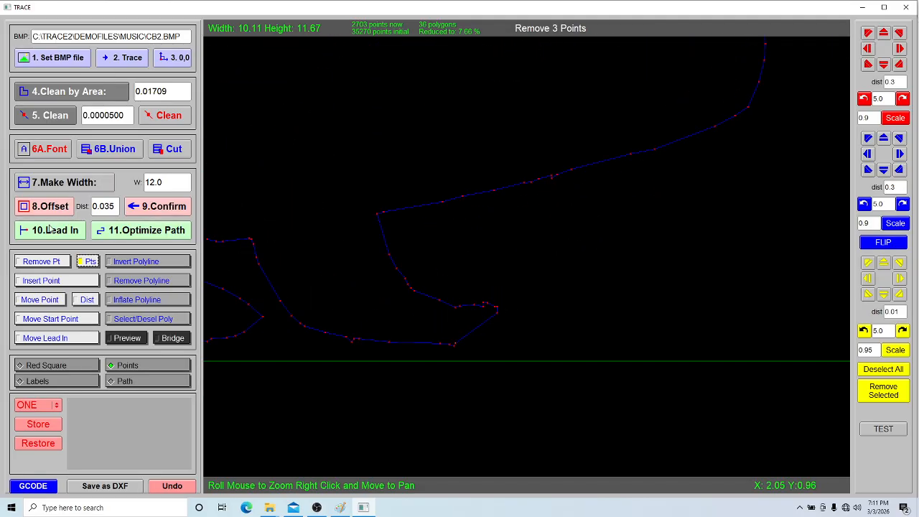
Remove the stray single points left at the tip of the front shoe
left_click(49, 262)
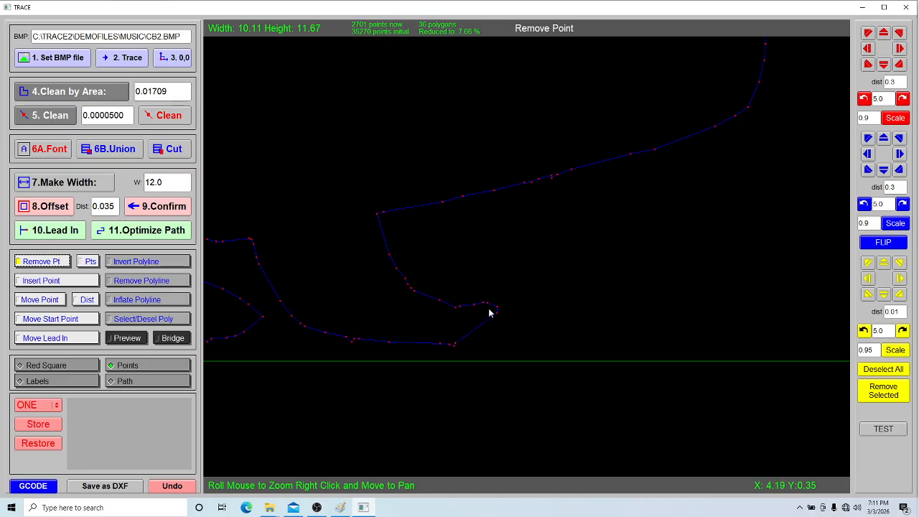
scroll(409, 326, "down", 2)
scroll(378, 324, "down", 6)
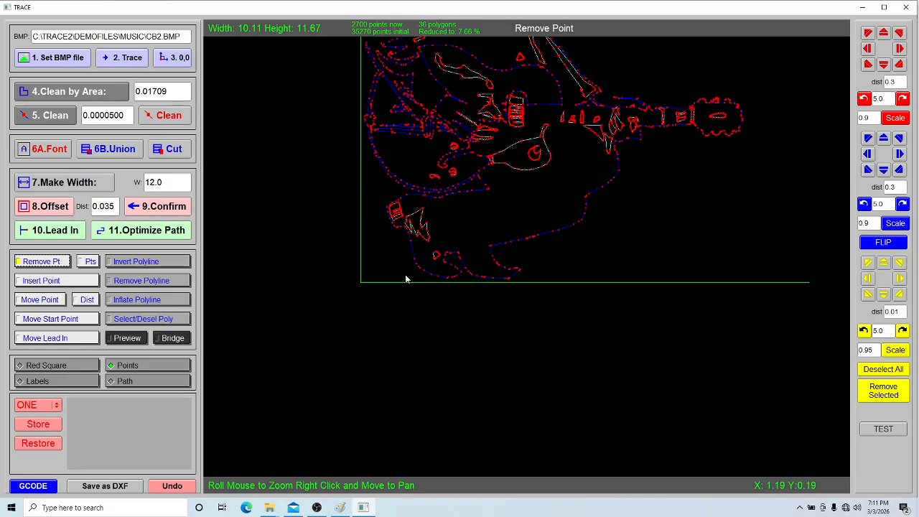
Remove the stray polylines on the guitar body in the preview: the upper squiggles, the pickguard swirl and the three small knob shapes
scroll(507, 298, "up", 1)
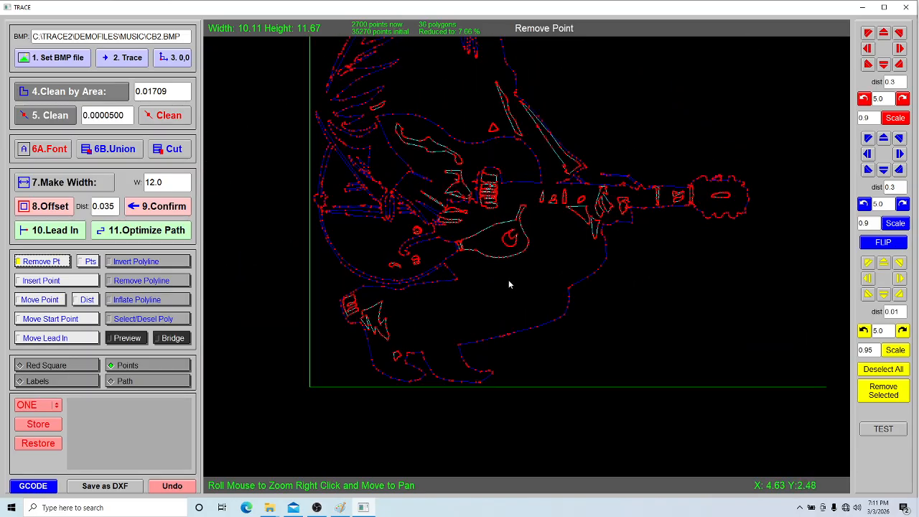
left_click(141, 281)
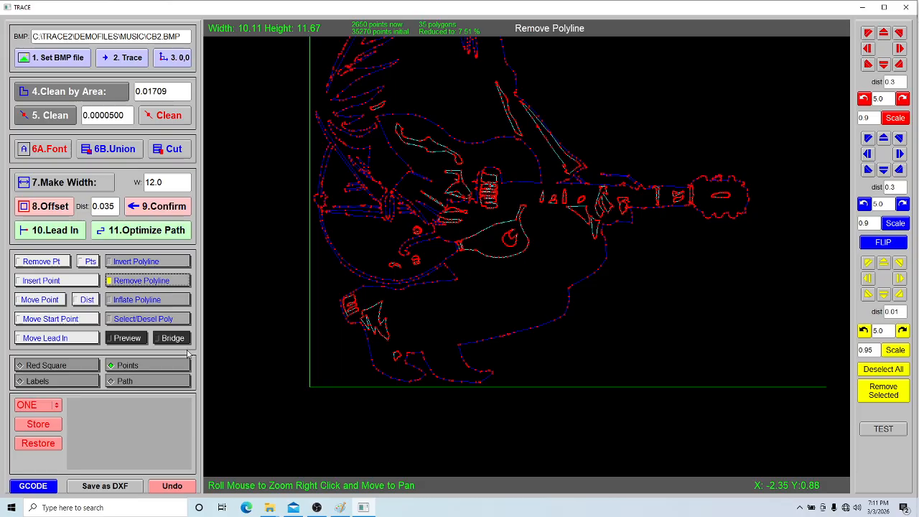
left_click(126, 339)
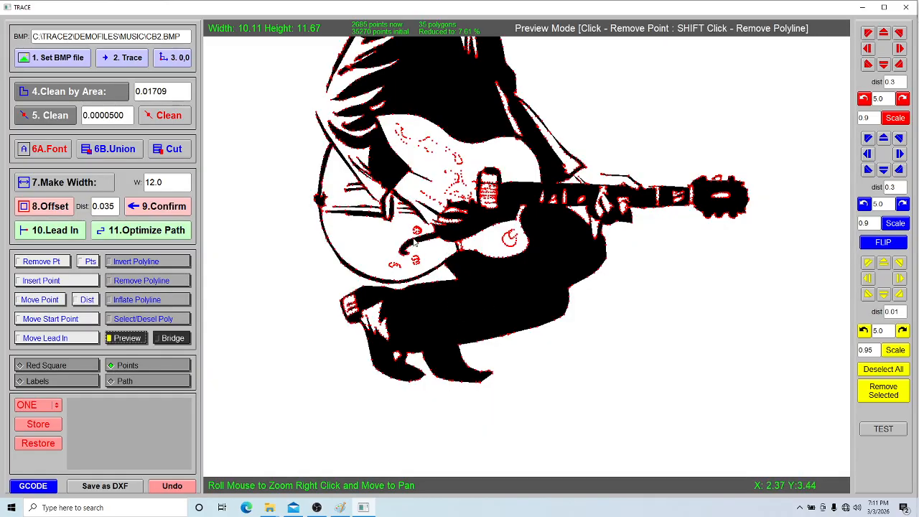
left_click(427, 149, "shift")
left_click(462, 186, "shift")
left_click(507, 243, "shift")
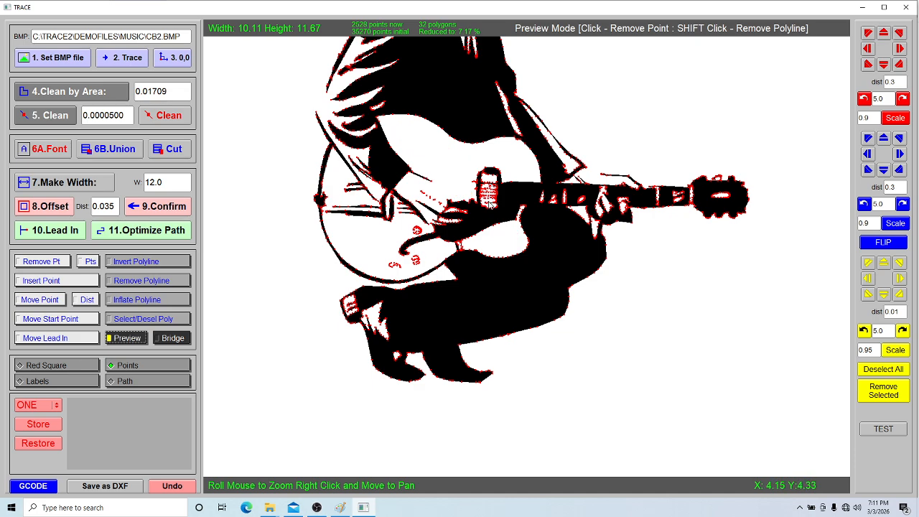
left_click(417, 231, "shift")
left_click(397, 265, "shift")
left_click(415, 260, "shift")
Clean small polygons by area until the area value reaches 0.02563, try one further pass, and undo that last pass
left_click_drag(591, 209, 571, 311)
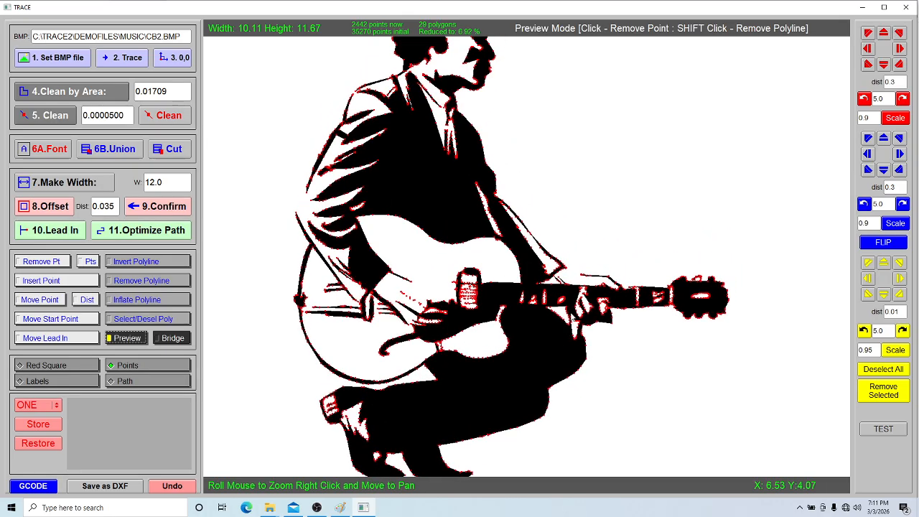
scroll(581, 262, "down", 3)
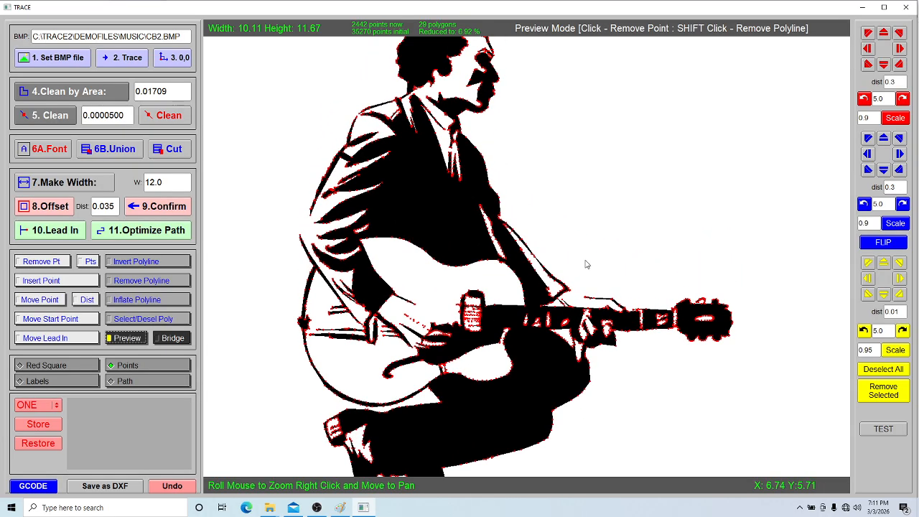
mouse_move(573, 257)
left_mouse_down()
mouse_move(575, 247)
mouse_move(573, 266)
left_mouse_up()
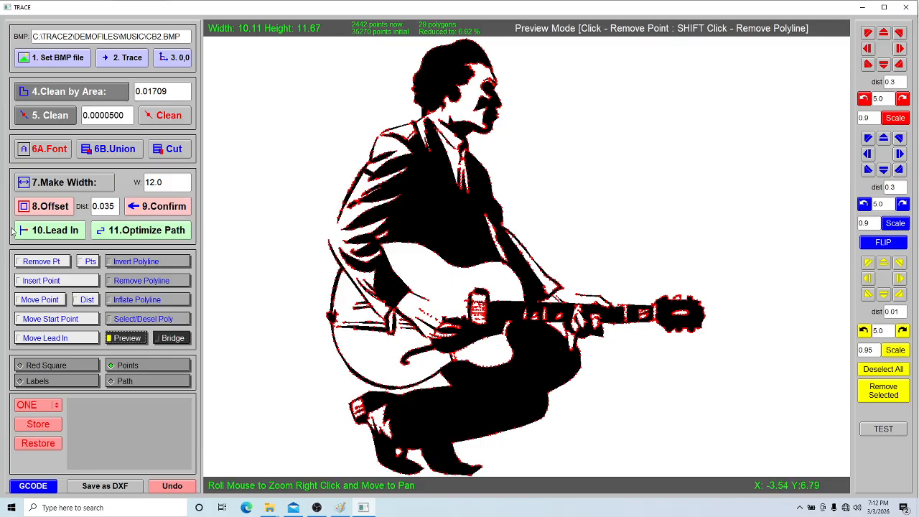
left_click(79, 93)
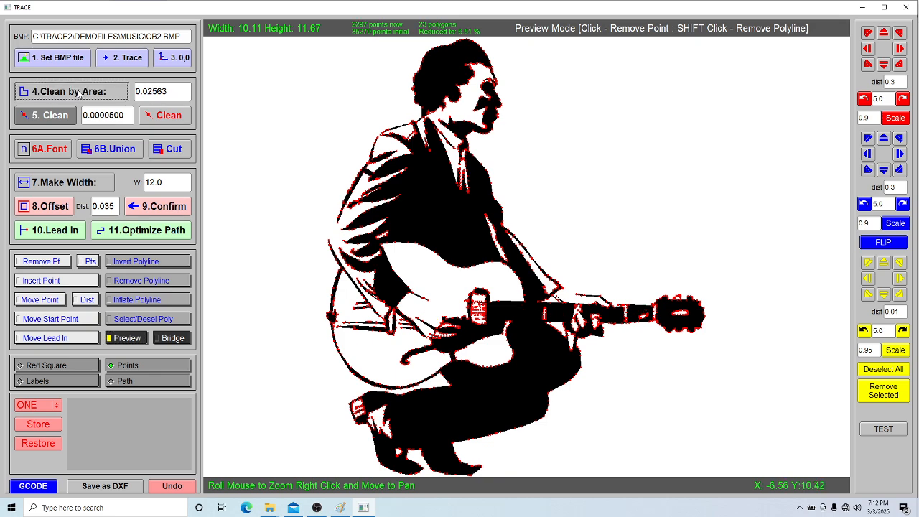
left_click(79, 94)
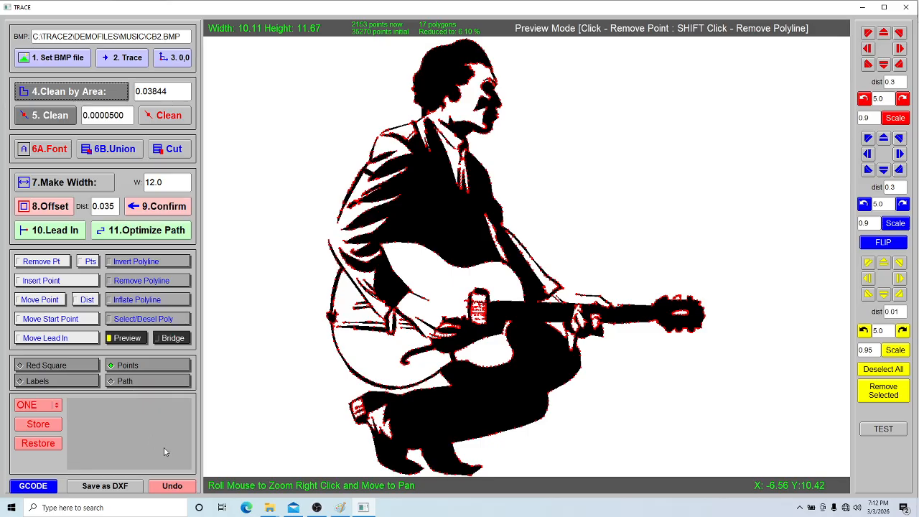
left_click(181, 485)
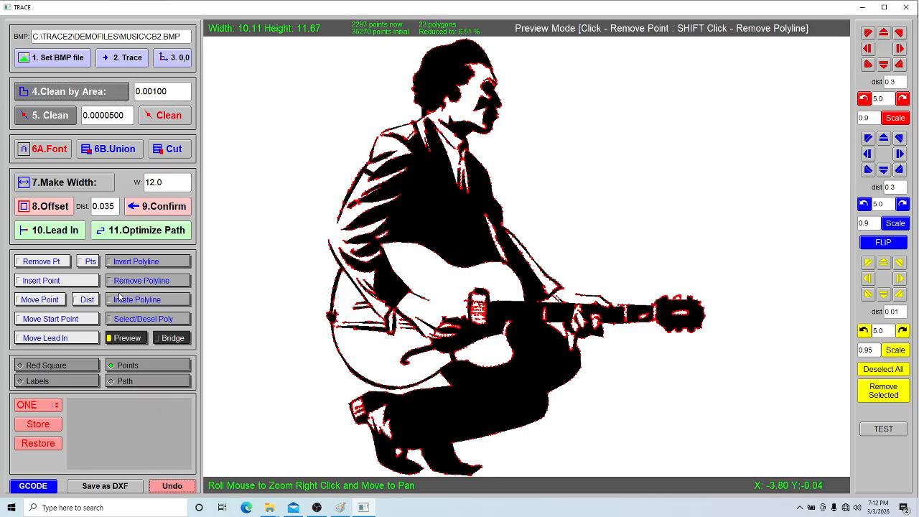
Reduce the outline nodes with repeated point-cleaning passes until the clean value reaches 0.0001428
left_click(55, 117)
left_click(55, 117)
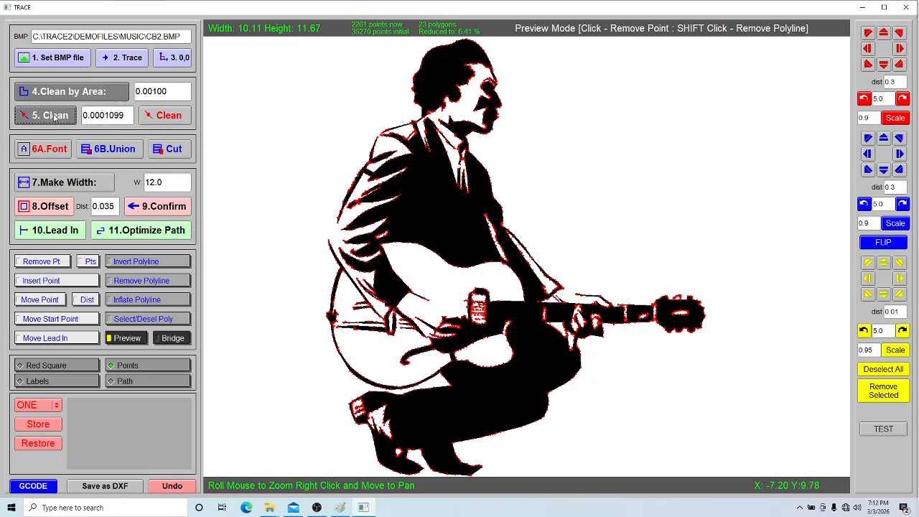
left_click(54, 118)
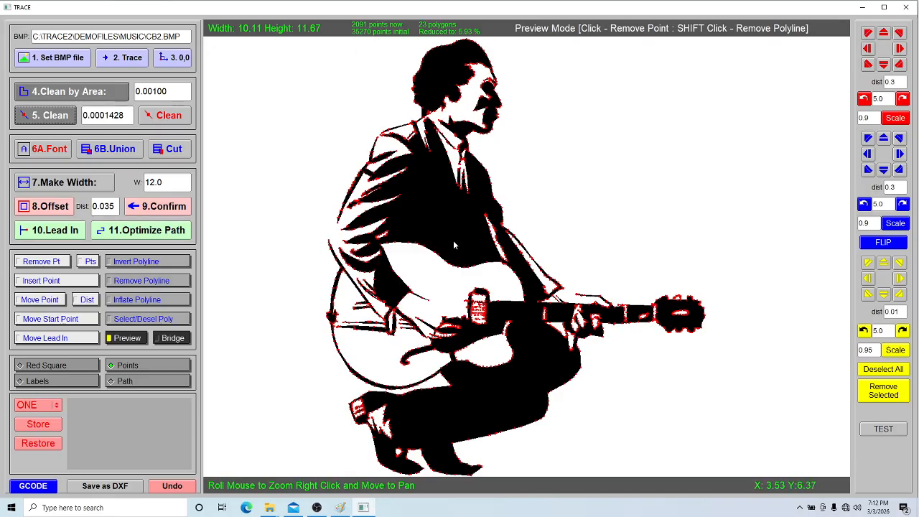
Look over the G-code generation parameters and close them without generating code
left_click(34, 488)
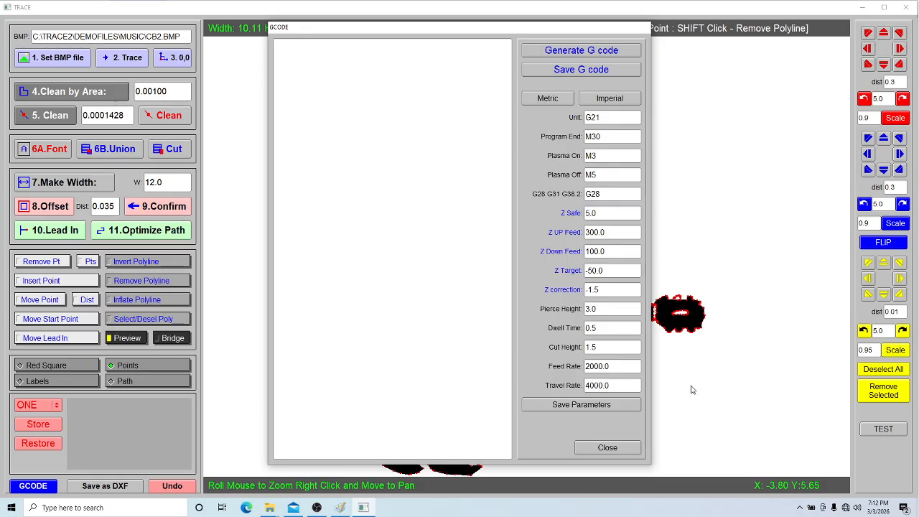
left_click(630, 448)
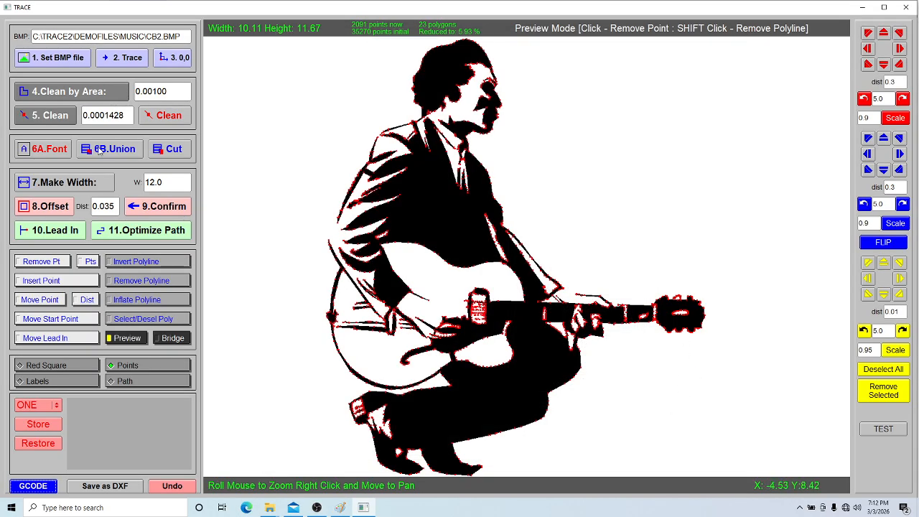
Generate the text CHUCK BERRY as outlines in the arial.ttf font
left_click(52, 155)
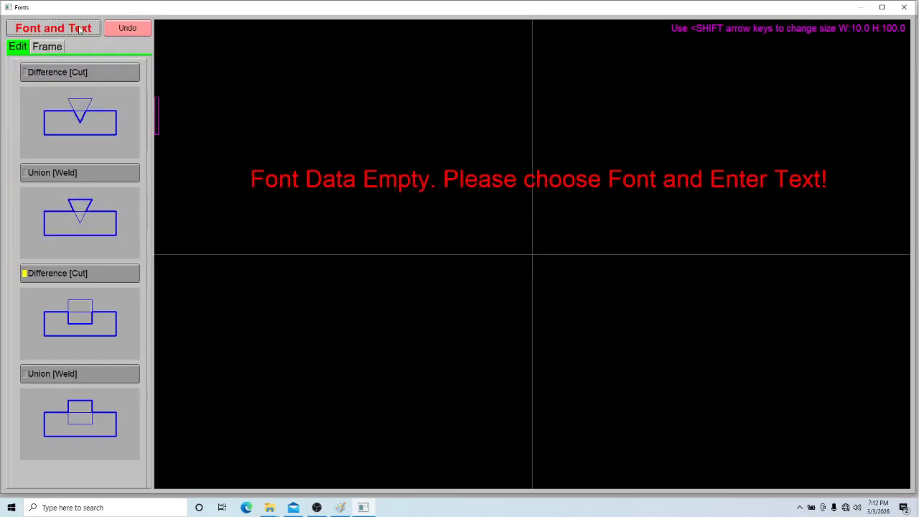
left_click(81, 27)
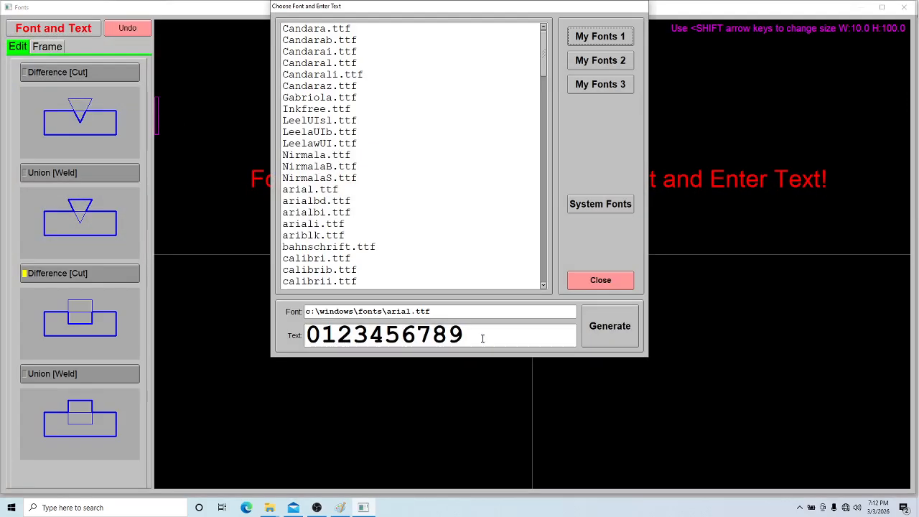
left_click_drag(483, 338, 291, 331)
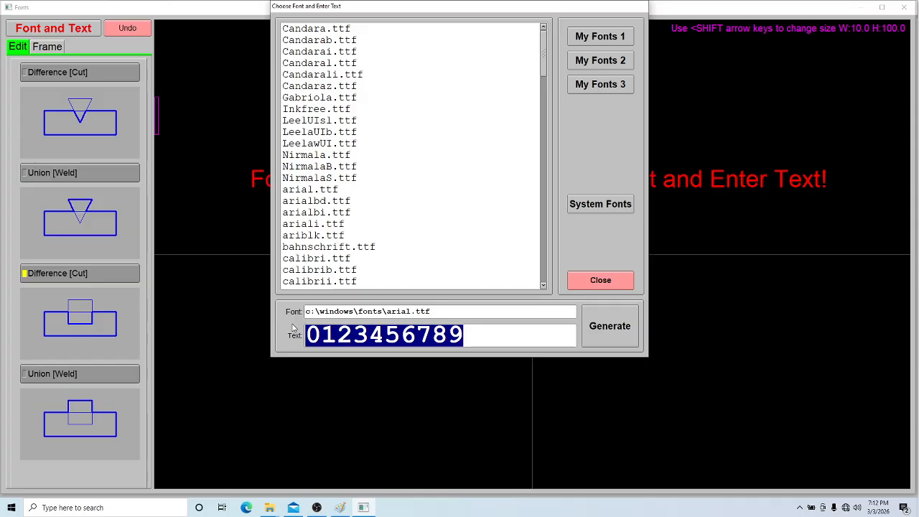
type("CHUCK")
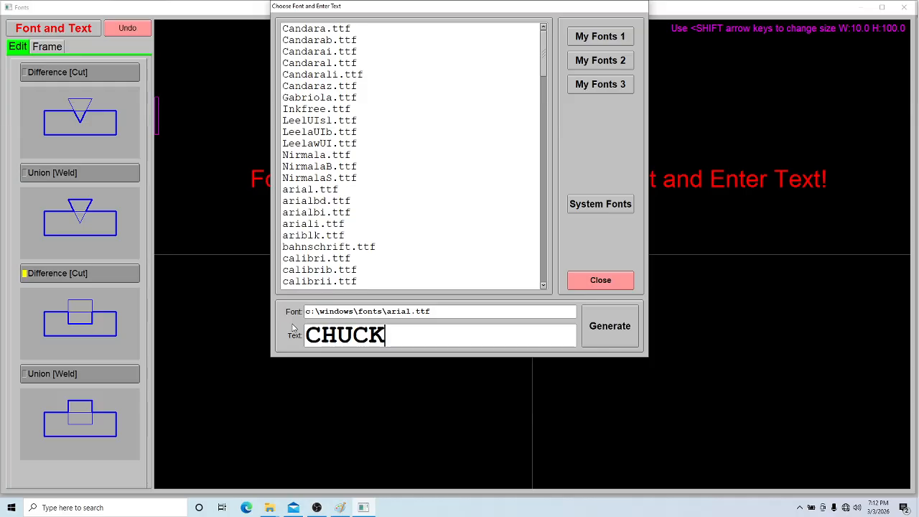
type(" B")
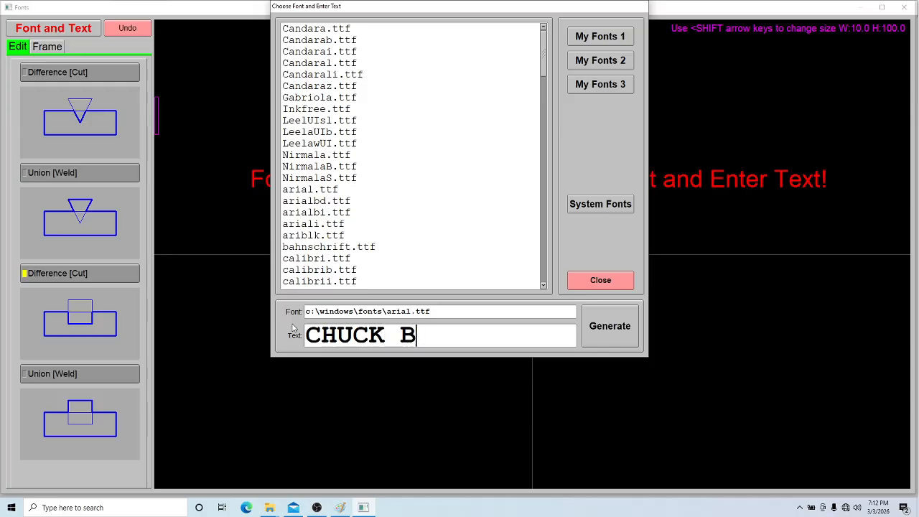
type("ERRY")
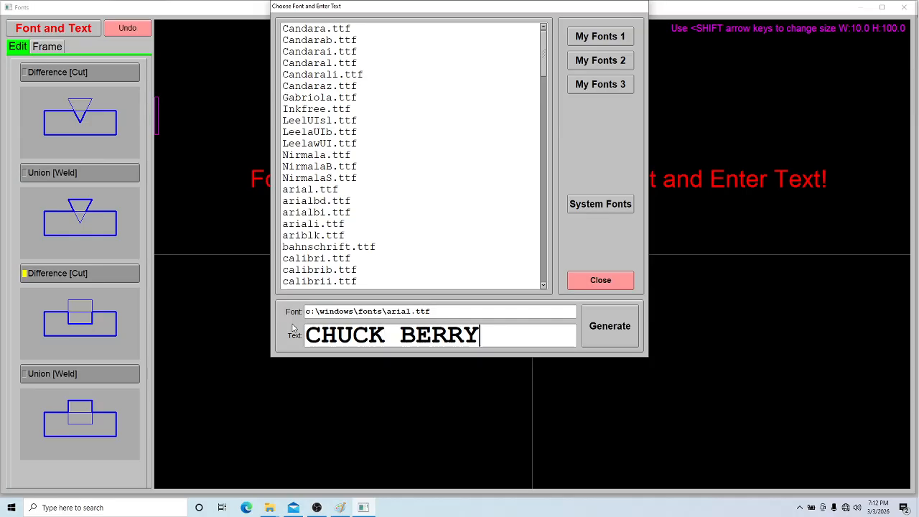
left_click(615, 335)
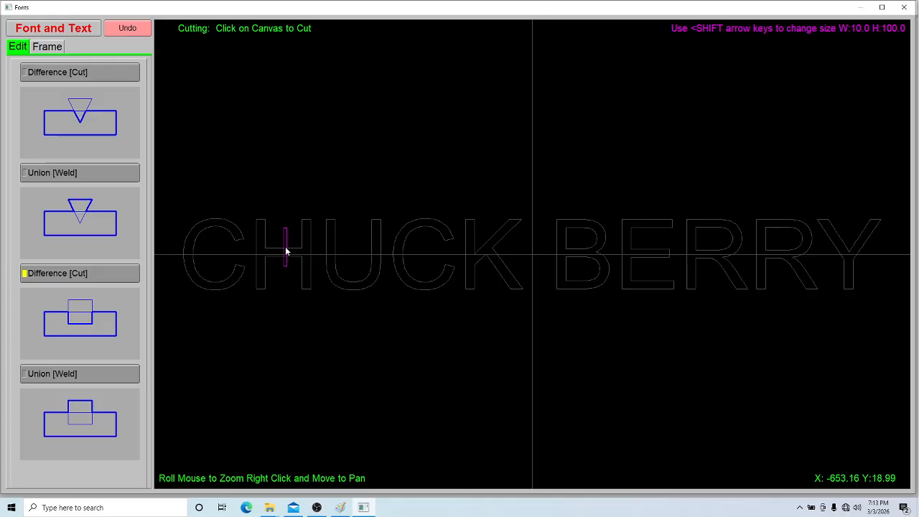
Cut narrow stencil bridges with the rectangular Difference tool through the closed loops of the B and both R letters
left_click(573, 219)
left_click(579, 287)
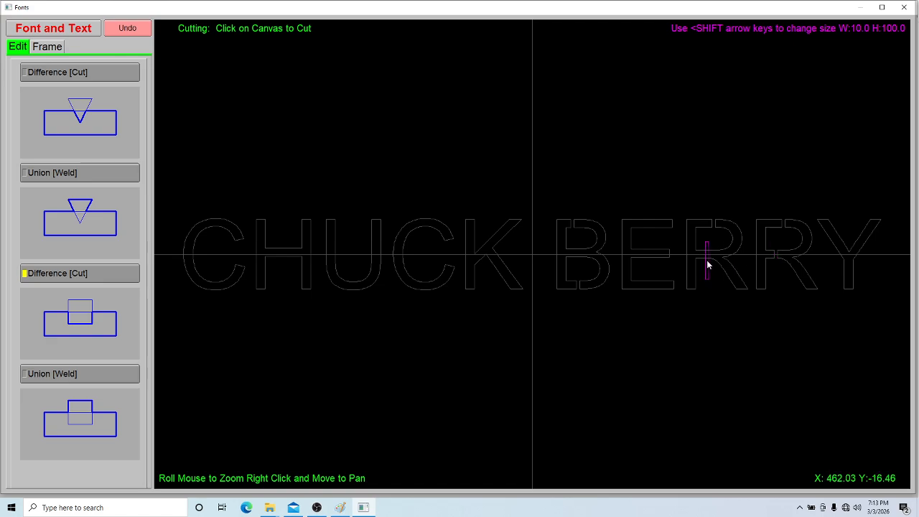
scroll(357, 217, "down", 1)
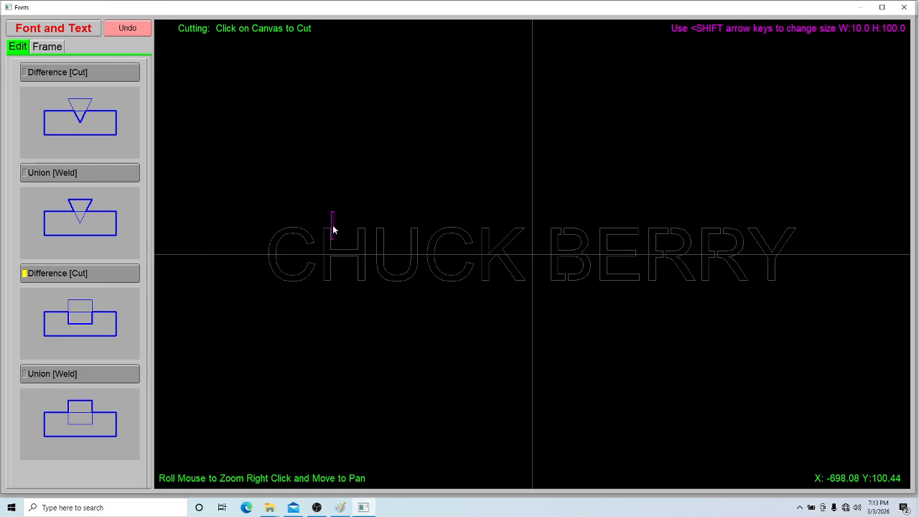
Set the text's bounding rectangle to 2050 wide and 420 high, and try a 95-degree circle bend and a V bend with F2 0.4
left_click(57, 49)
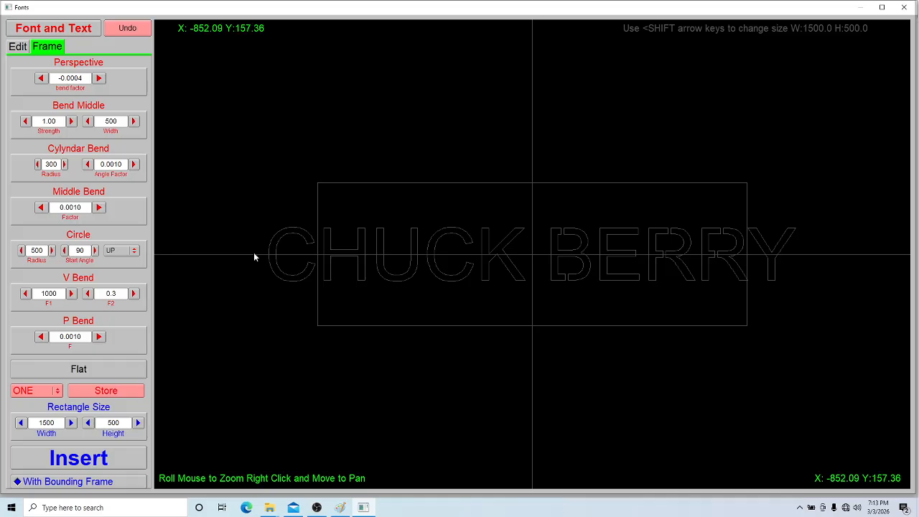
left_click_drag(70, 423, 88, 423)
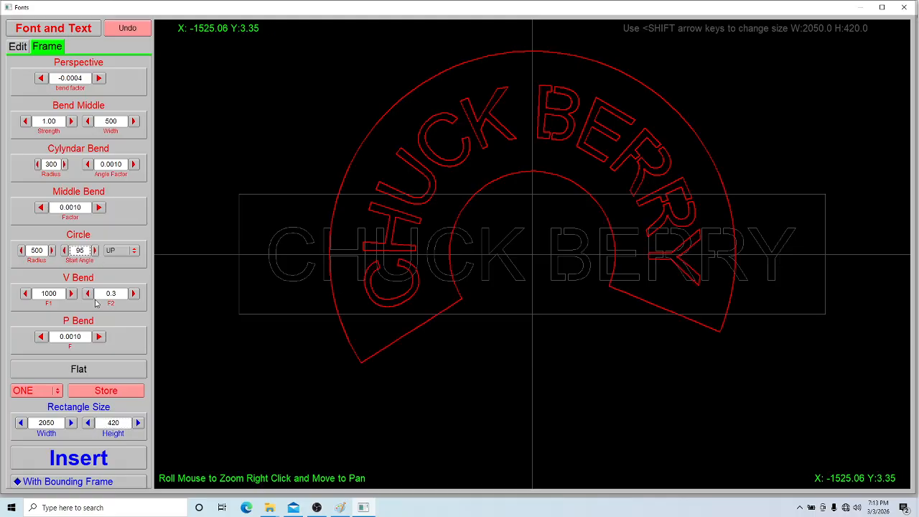
left_click(133, 294)
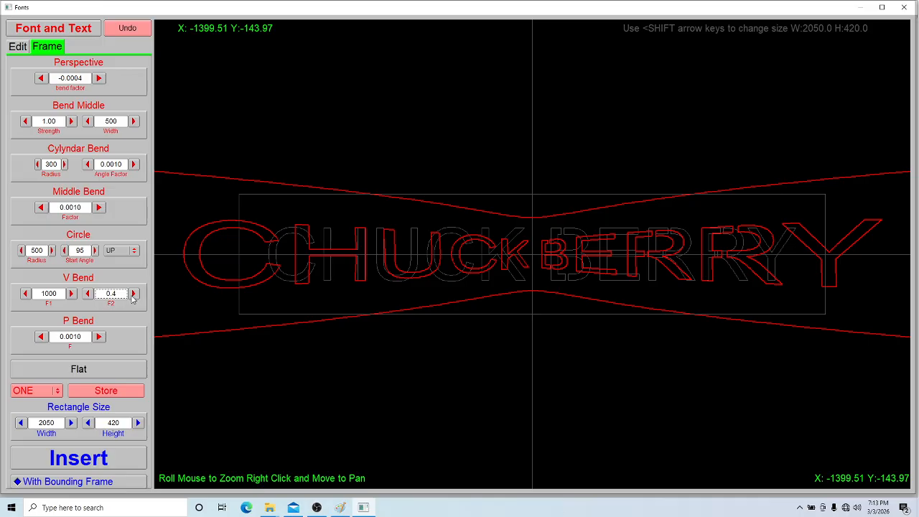
Apply a P Bend with factor 0.0010 to the text and frame, and insert them into the drawing
left_click(99, 337)
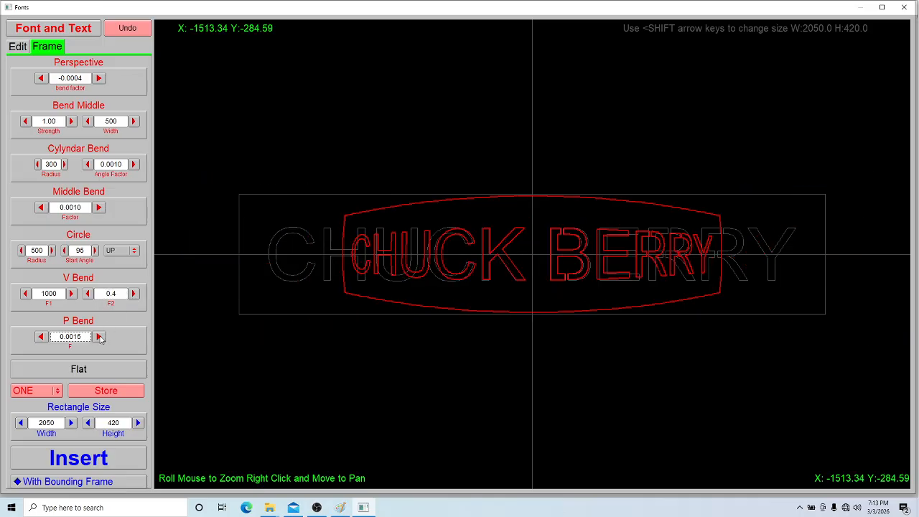
left_click(100, 337)
left_click(100, 337)
left_click(99, 336)
left_click(100, 336)
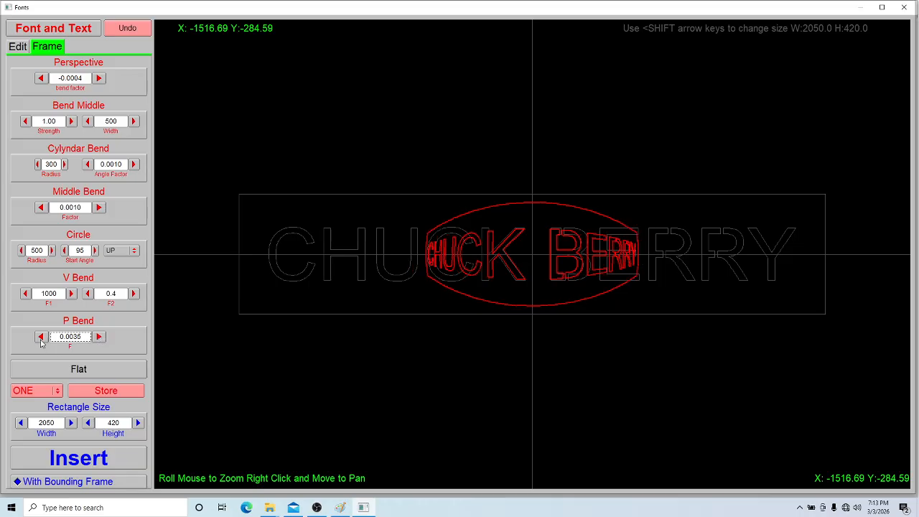
left_click(42, 338)
left_click(42, 338)
left_click(41, 337)
left_click(41, 338)
left_click(42, 337)
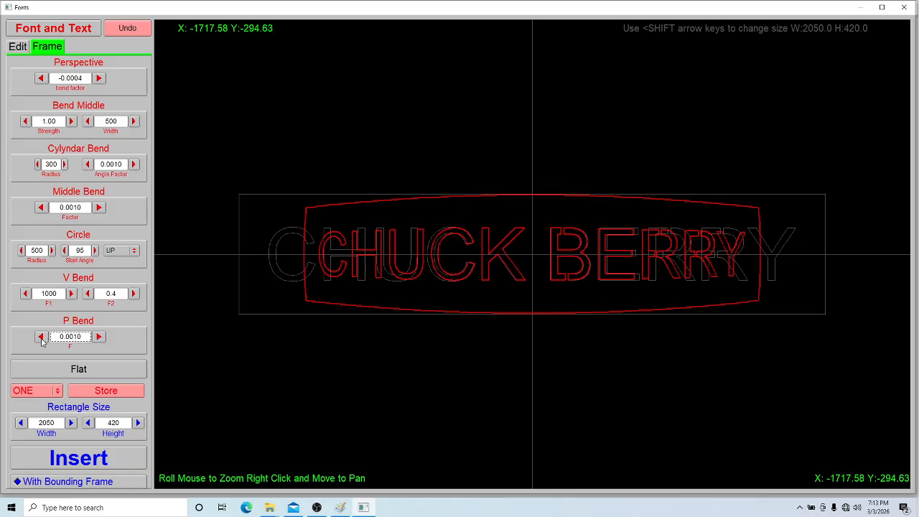
left_click(78, 460)
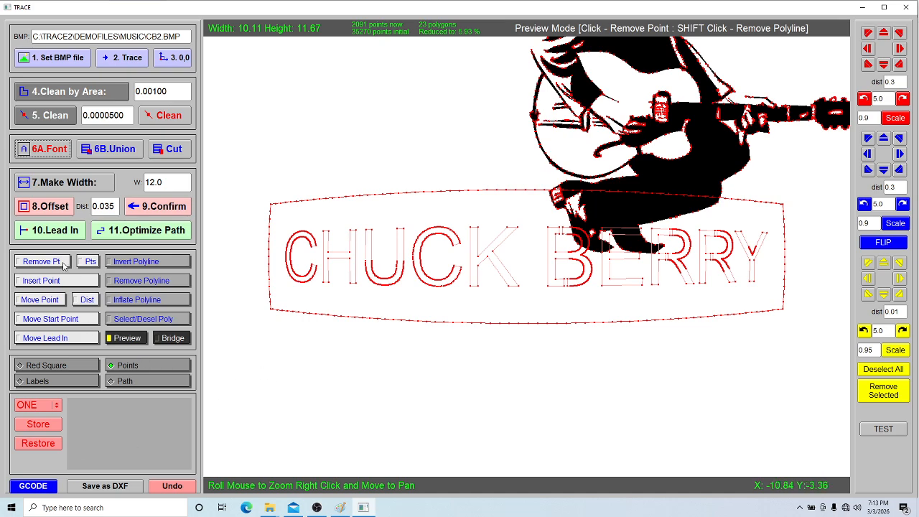
Leave the preview and reduce the inserted text sign's nodes with repeated point-cleaning passes until the clean value reaches 0.0005302
left_click(137, 261)
scroll(443, 320, "down", 1)
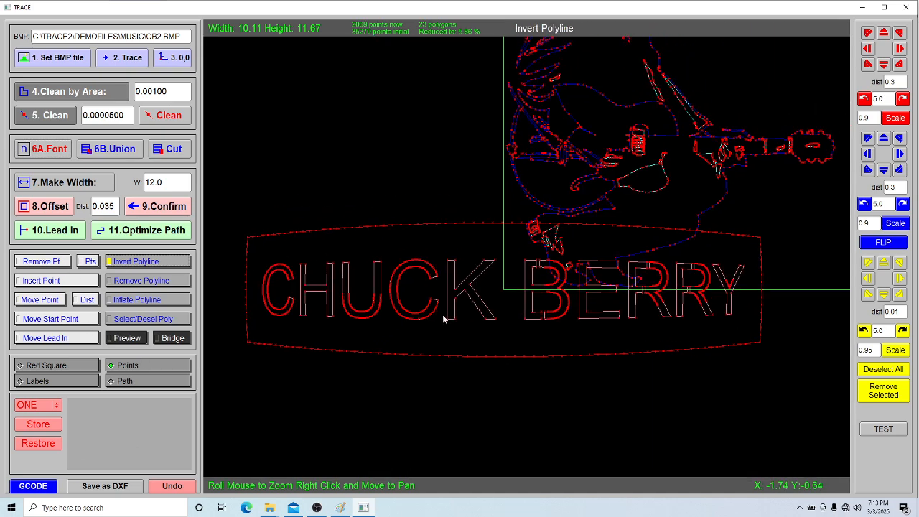
left_click_drag(443, 319, 425, 332)
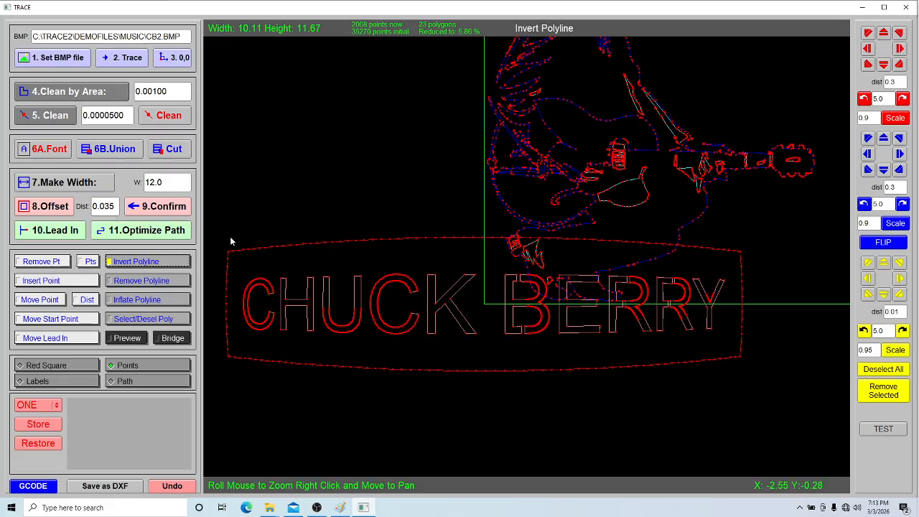
scroll(349, 314, "up", 2)
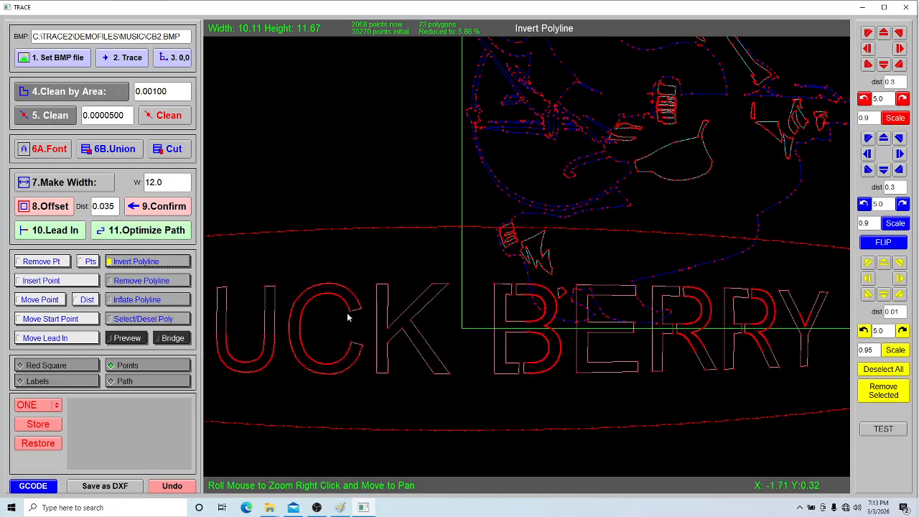
left_click(170, 117)
left_click(171, 118)
left_click(171, 118)
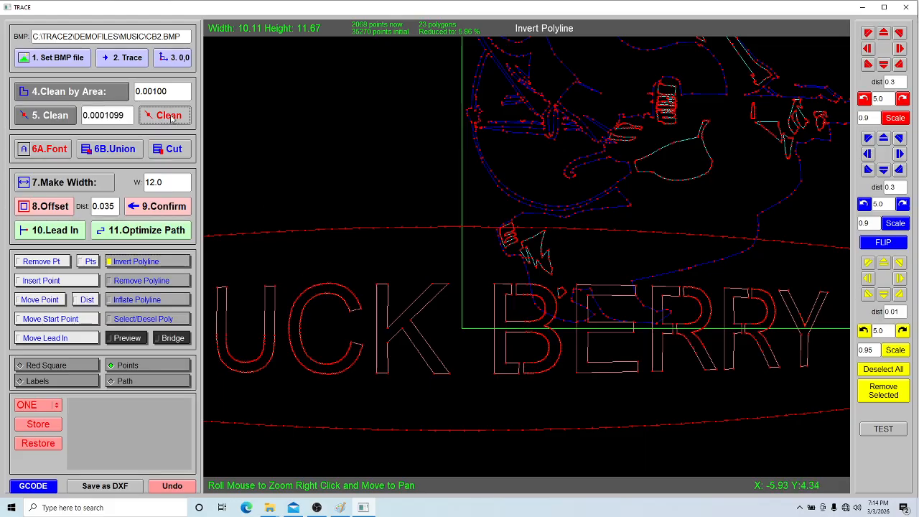
left_click(171, 119)
left_click(171, 119)
left_click(171, 119)
left_click(171, 119)
left_click(170, 119)
left_click(171, 119)
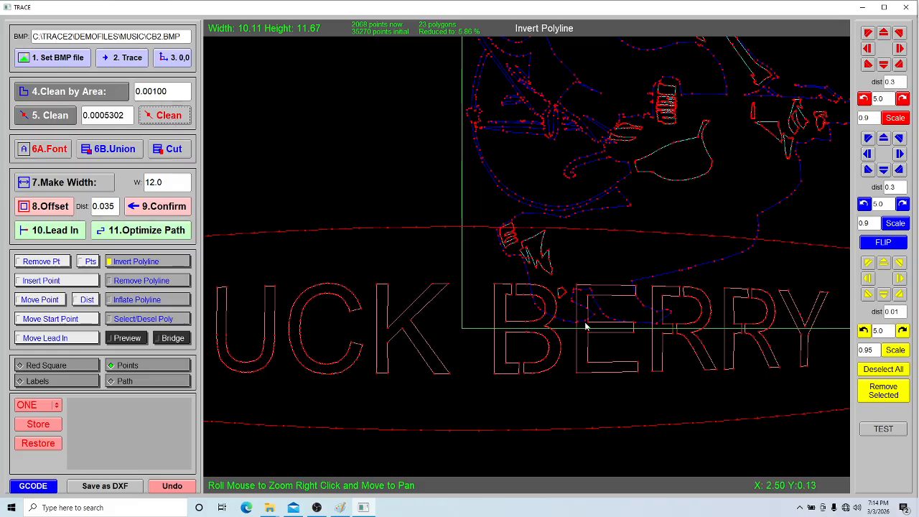
Shrink the inserted text sign in repeated 0.9 scale passes and shift it right in 0.3 increments until it sits beneath the guitarist
scroll(585, 322, "down", 2)
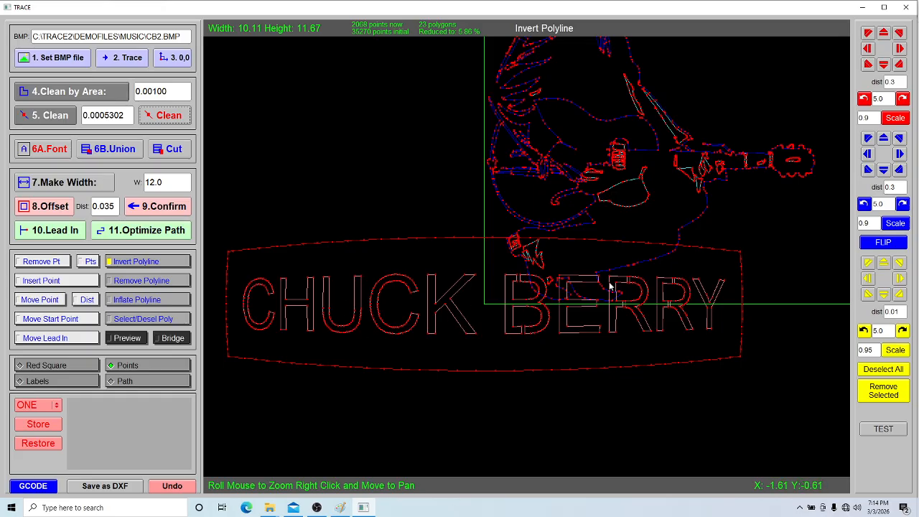
left_click(891, 120)
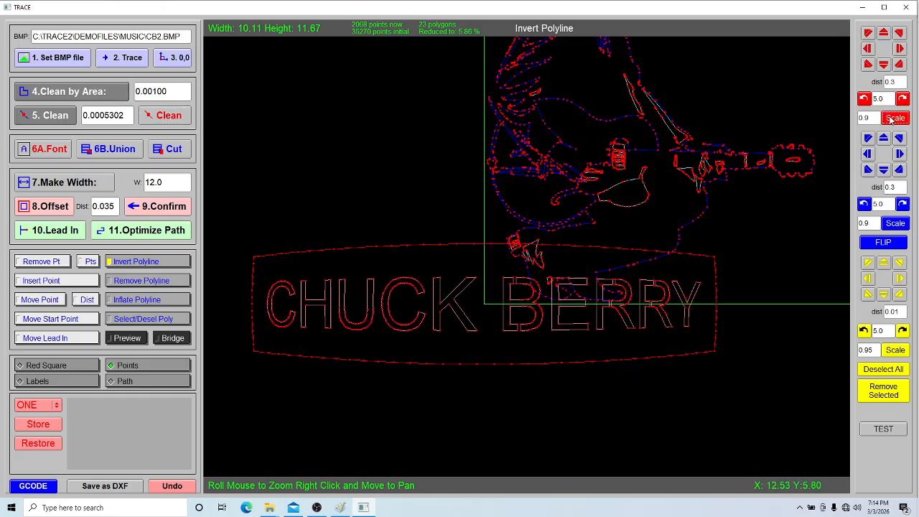
left_click(890, 120)
left_click(890, 120)
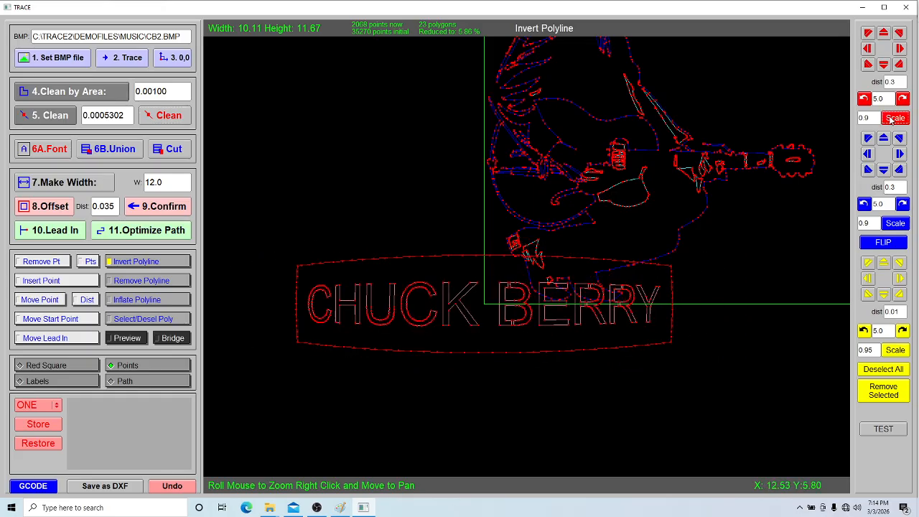
left_click(899, 49)
left_click(899, 48)
left_click(898, 49)
left_click(899, 48)
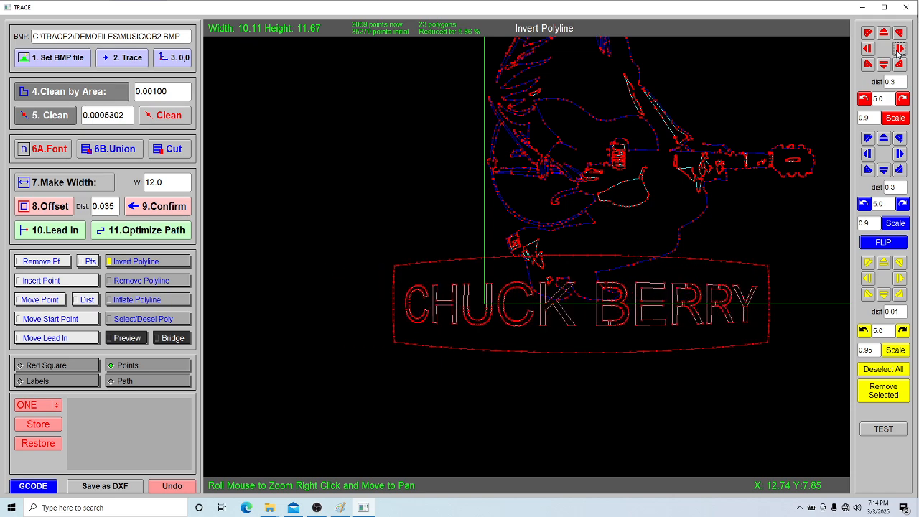
left_click(899, 48)
left_click(898, 51)
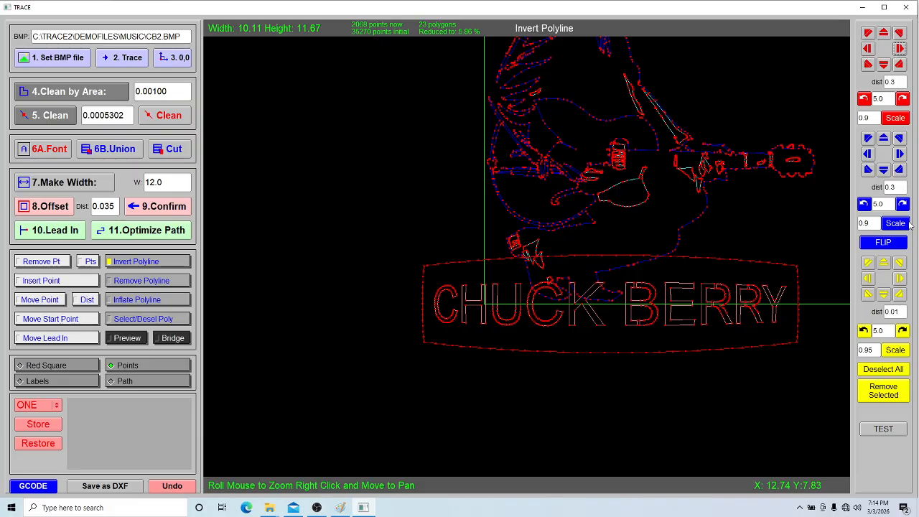
Union the text sign with the guitarist outline and preview the merged shape
mouse_move(655, 211)
left_mouse_down()
mouse_move(619, 267)
mouse_move(568, 284)
left_mouse_up()
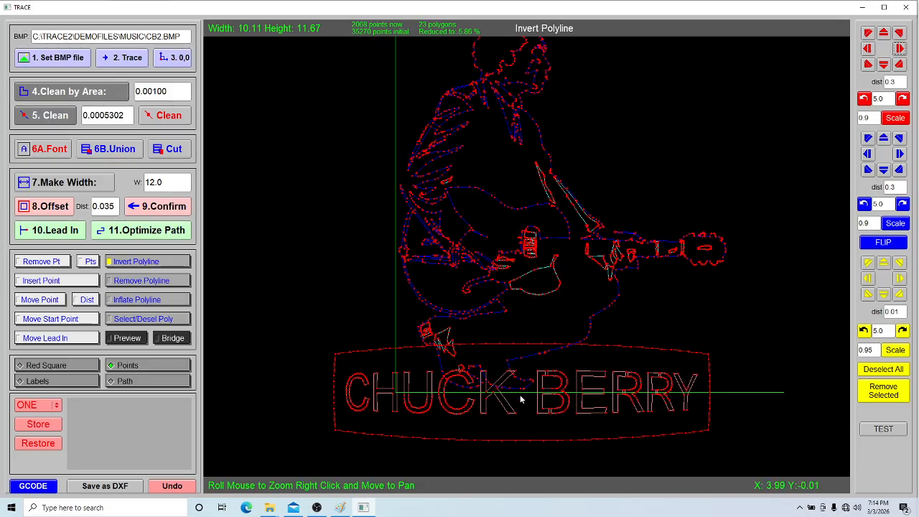
left_click(123, 151)
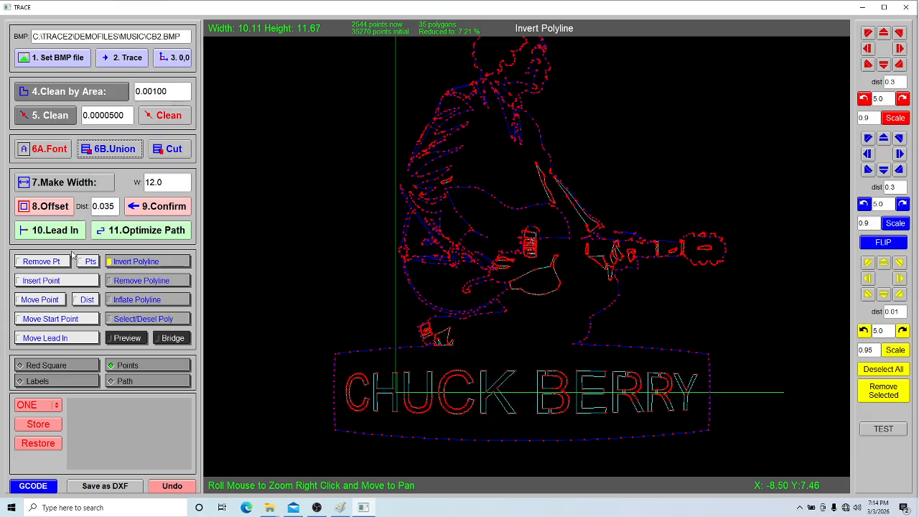
left_click(127, 338)
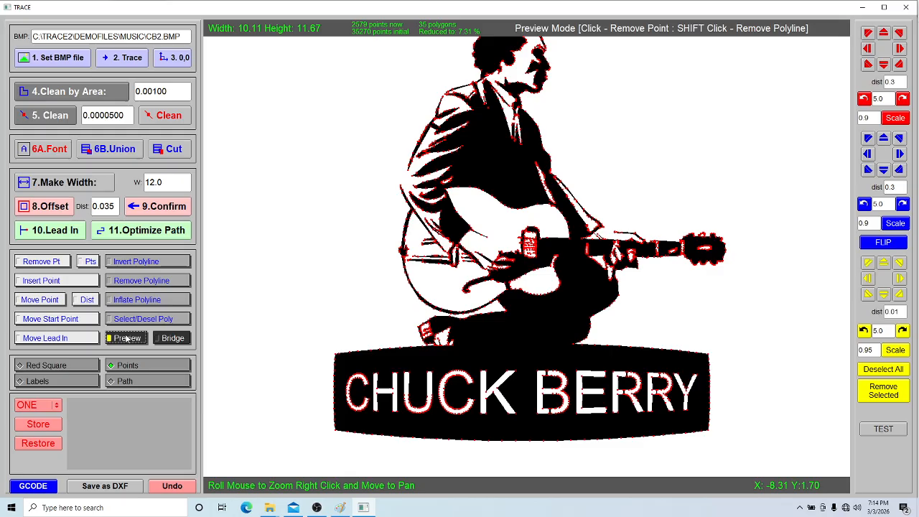
Compare the metric and imperial plasma parameters, generate the G-code with the imperial set, and return to the full design preview
left_click(49, 488)
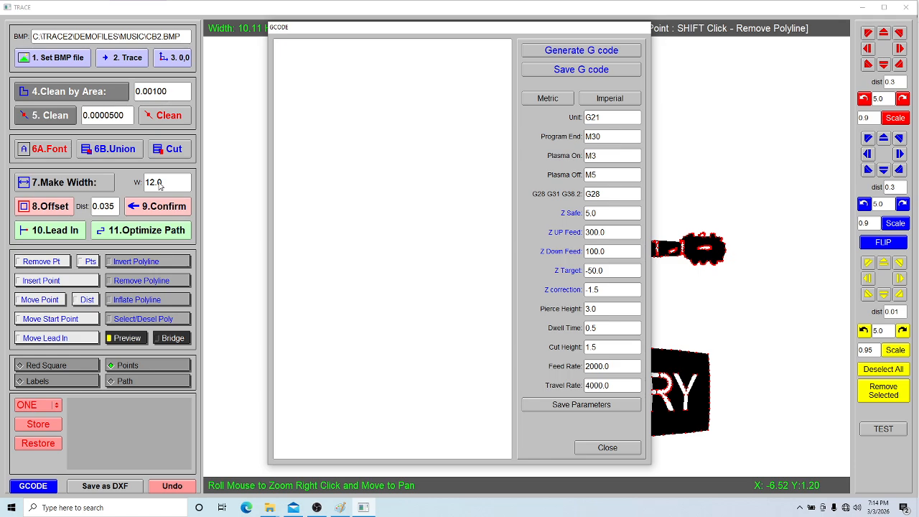
left_click(618, 98)
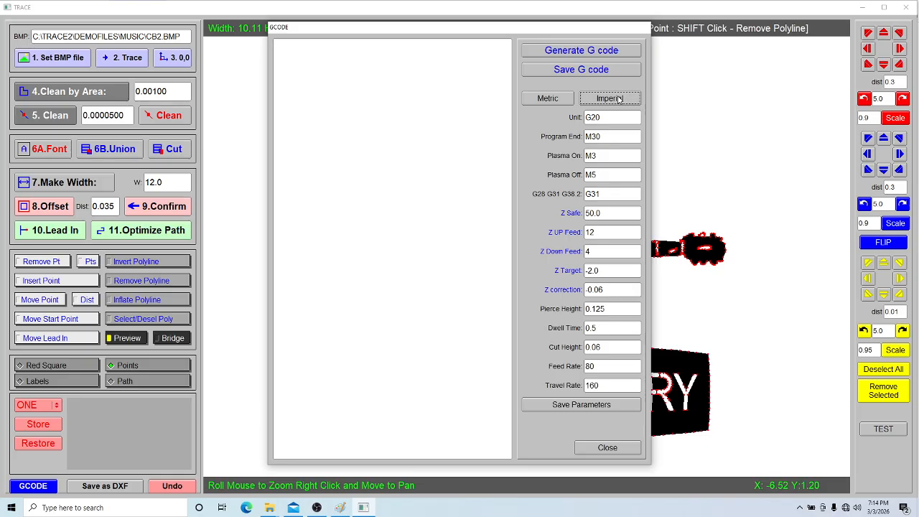
left_click(563, 102)
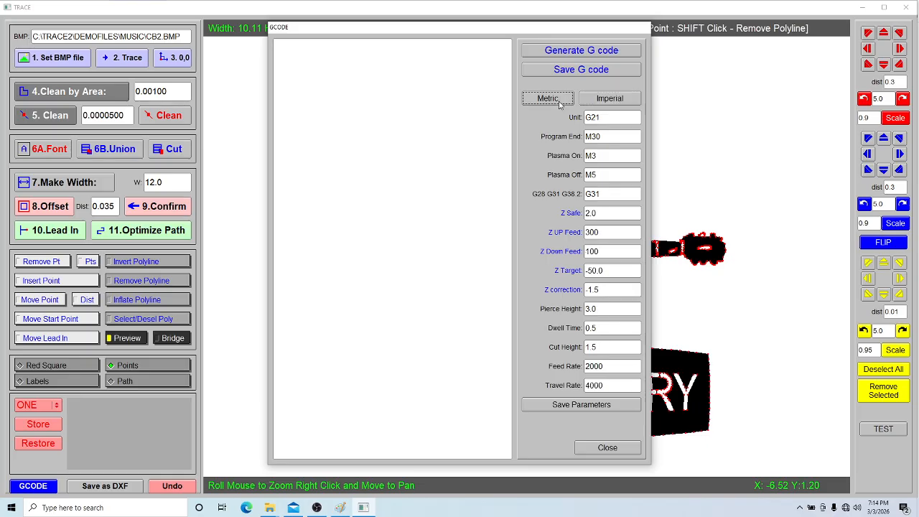
left_click(621, 101)
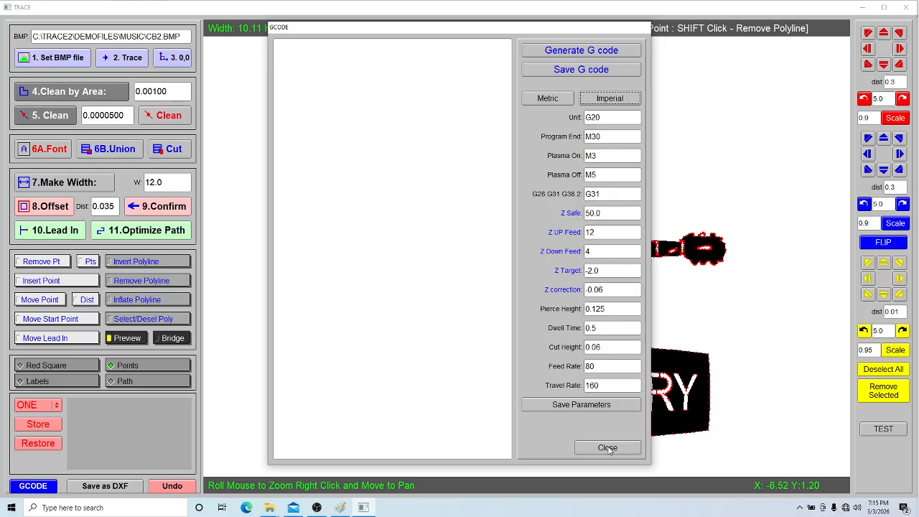
left_click(607, 52)
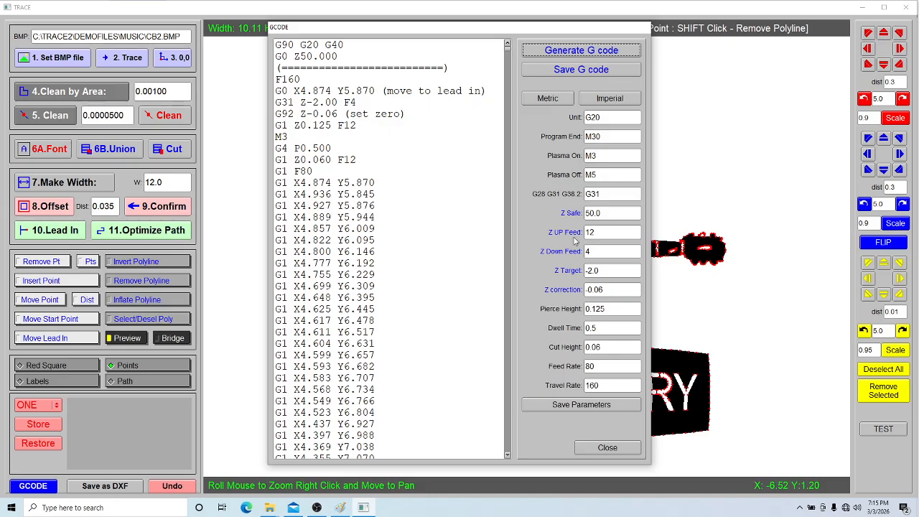
left_click(607, 448)
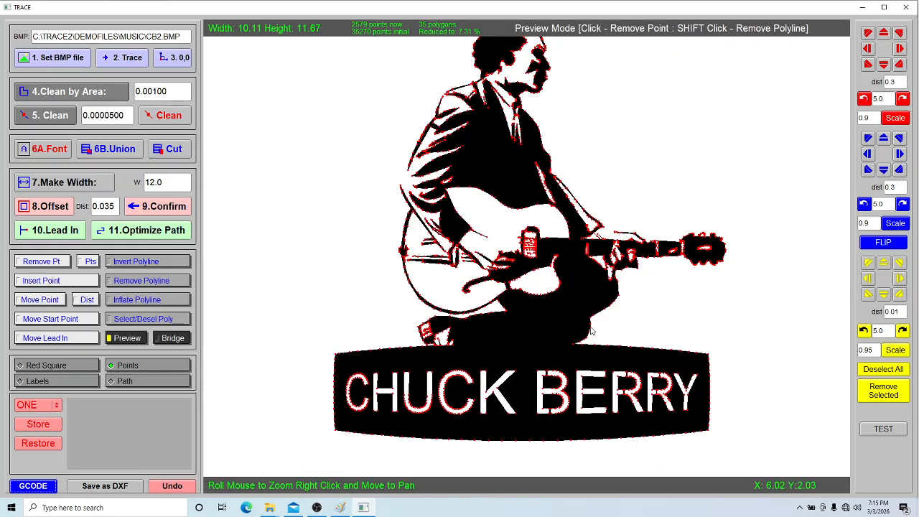
scroll(592, 330, "down", 2)
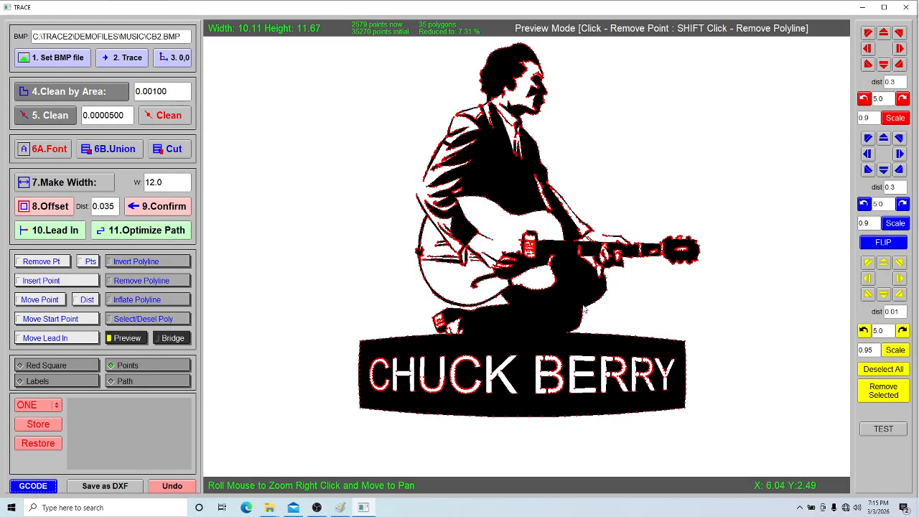